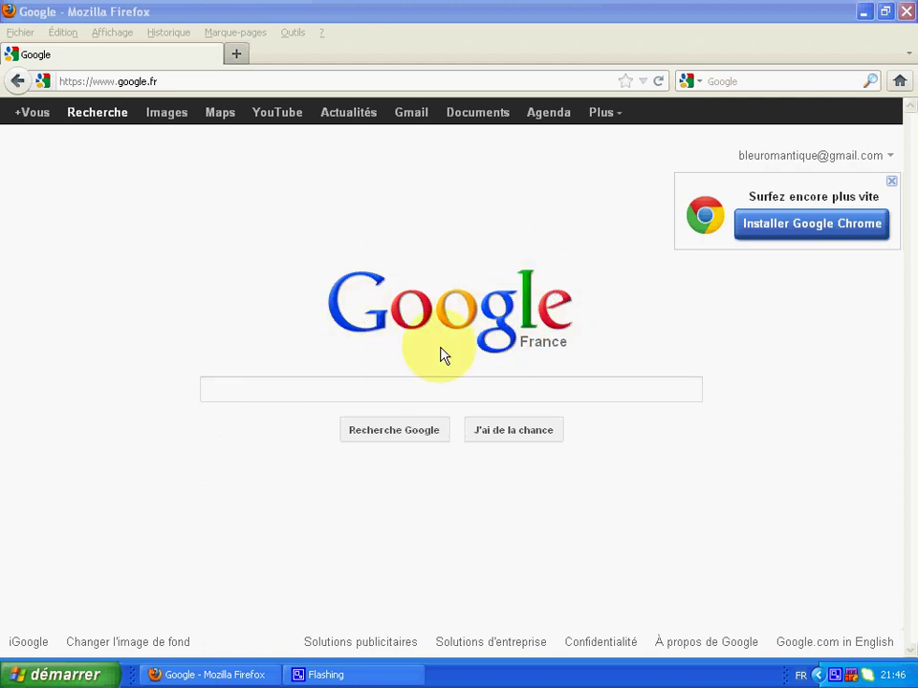
Run a Google search for 'chat voila', correcting typos along the way
{"action": "left_click", "coordinate": [325, 390]}
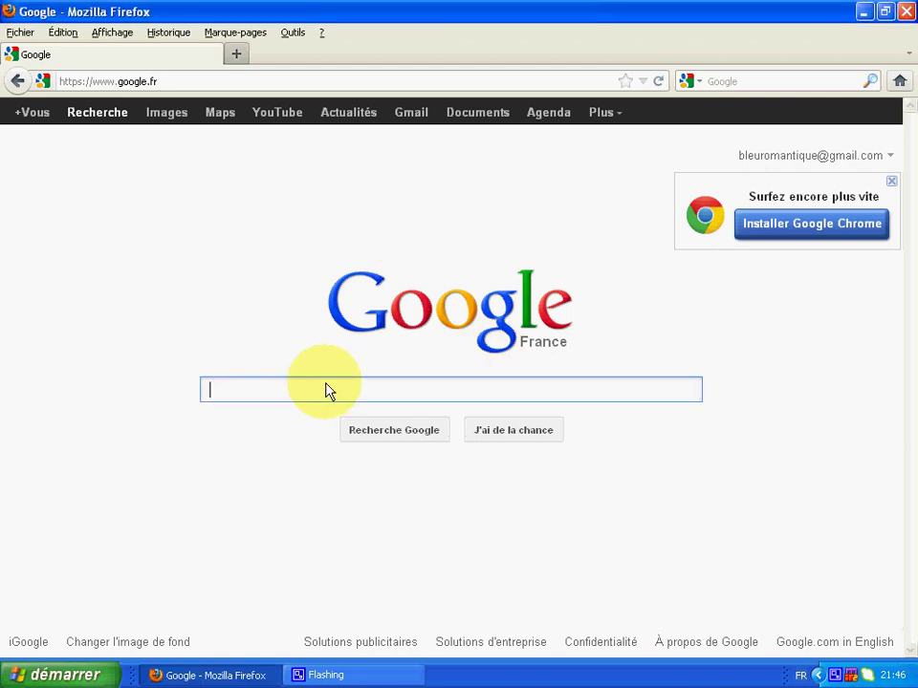
{"action": "key", "text": "alt"}
{"action": "key", "text": "alt"}
{"action": "type", "text": "chat"}
{"action": "key", "text": "BackSpace"}
{"action": "type", "text": "t c"}
{"action": "key", "text": "BackSpace"}
{"action": "type", "text": "voila"}
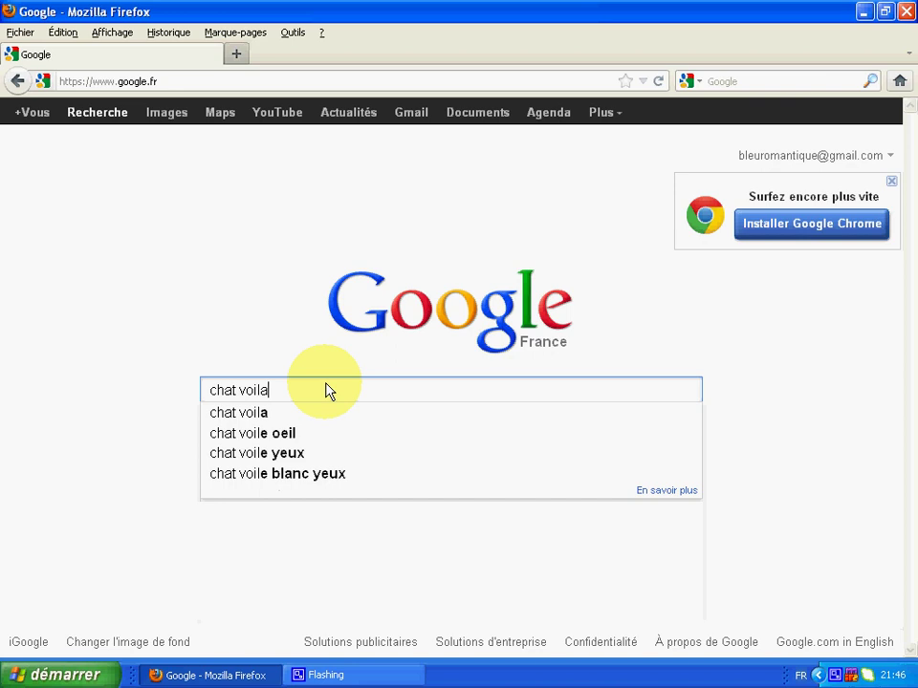
{"action": "key", "text": "Return"}
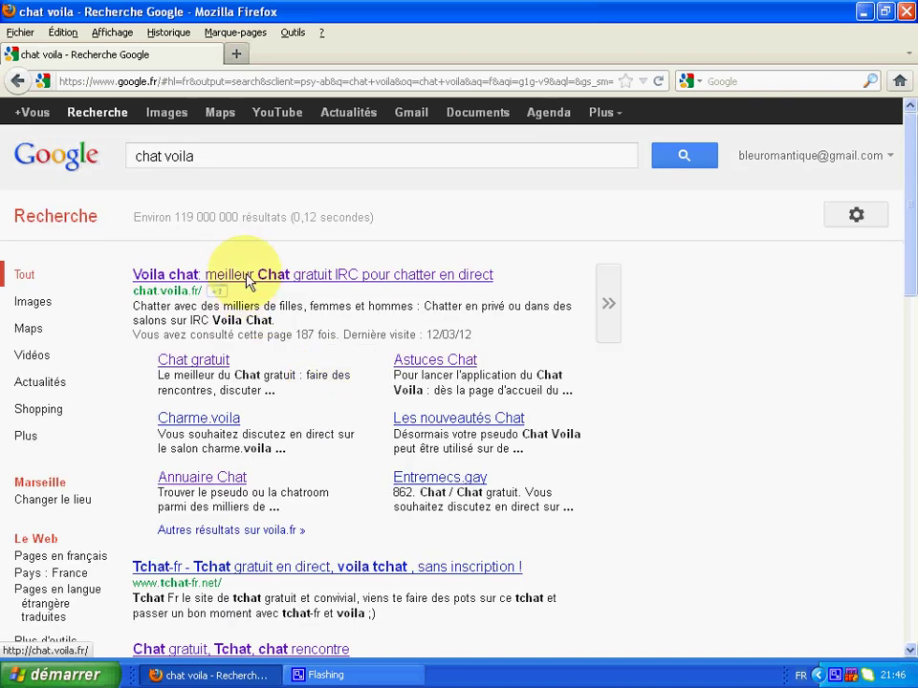
Open the Voila chat site and search rooms by name for 'Geeks'
{"action": "left_click", "coordinate": [248, 277]}
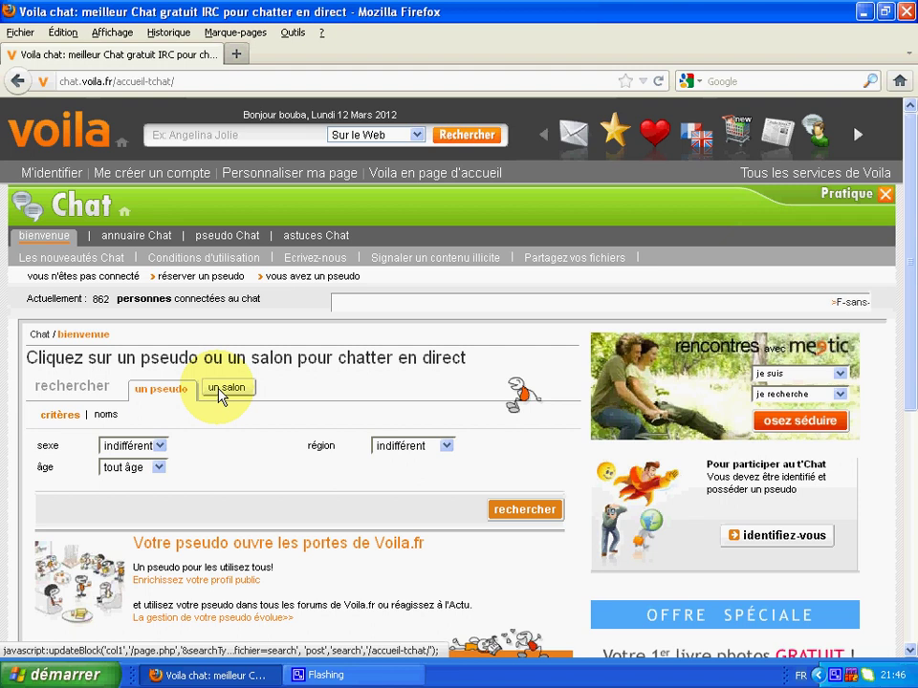
{"action": "left_click", "coordinate": [223, 390]}
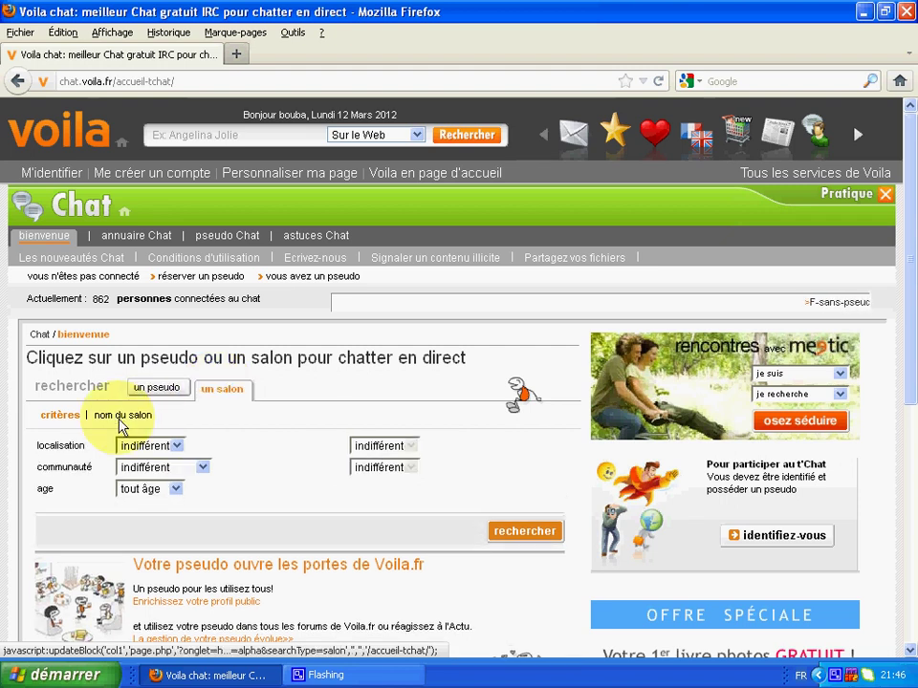
{"action": "left_click", "coordinate": [121, 421]}
{"action": "left_click", "coordinate": [165, 458]}
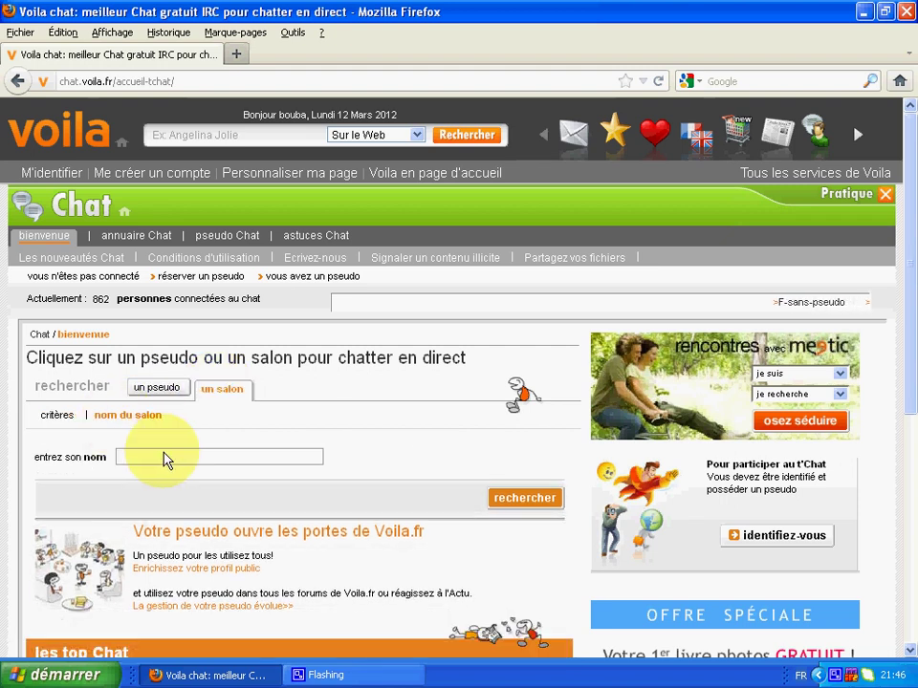
{"action": "type", "text": "gee"}
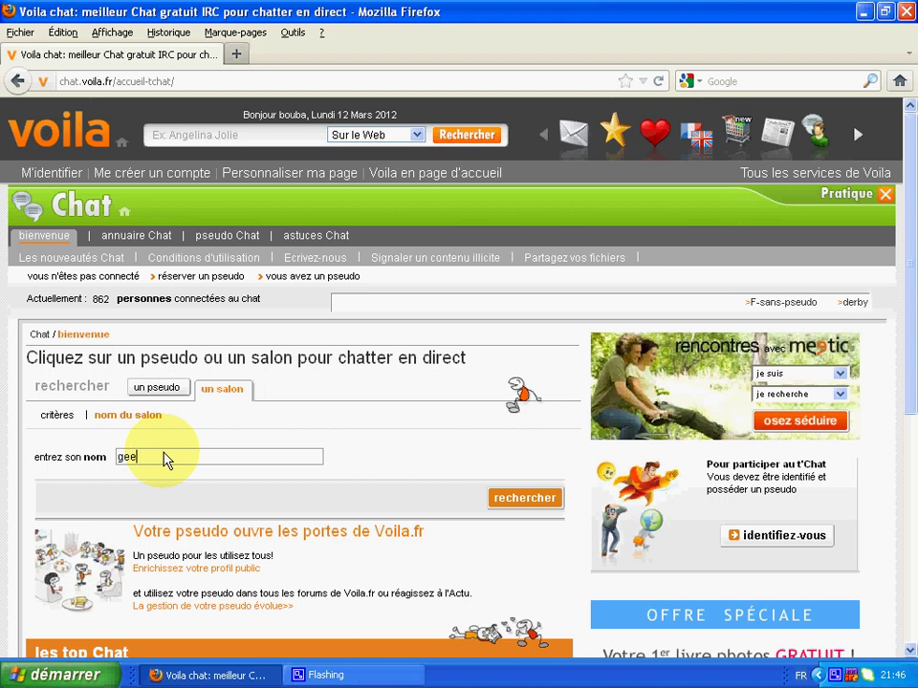
{"action": "type", "text": "ks"}
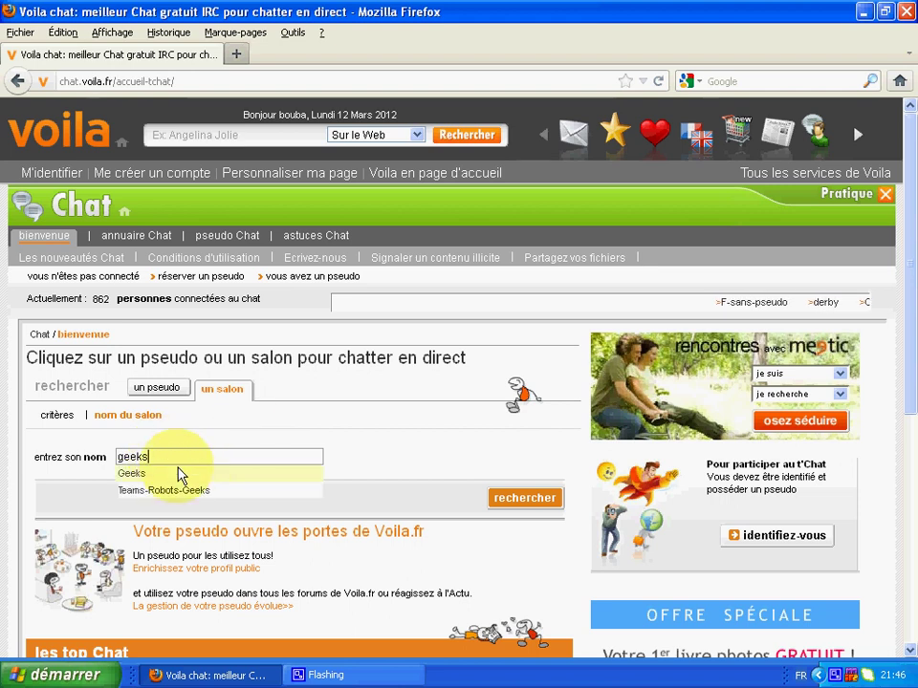
{"action": "left_click", "coordinate": [171, 475]}
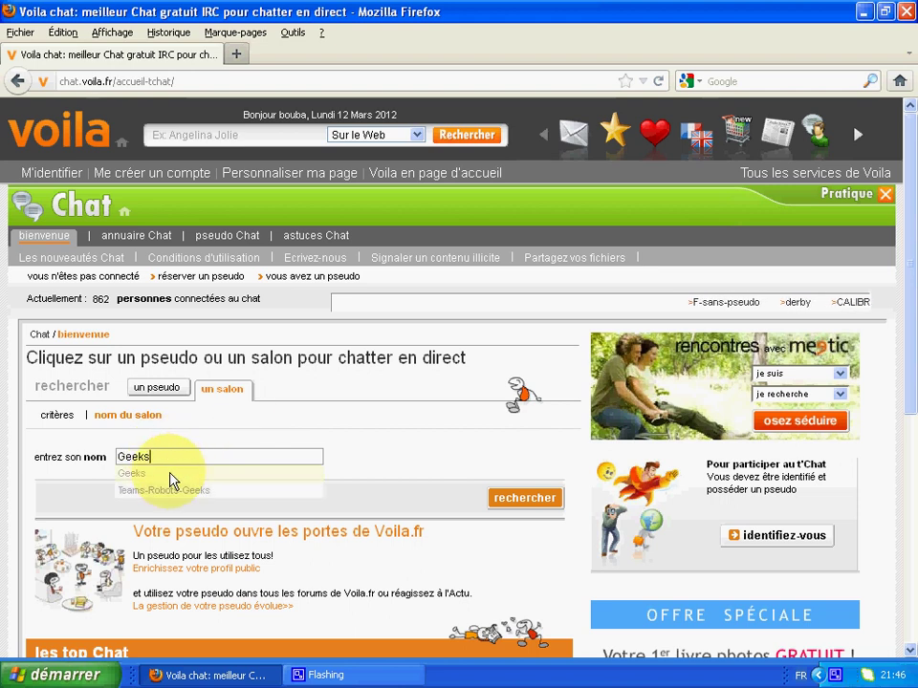
{"action": "left_click", "coordinate": [523, 498]}
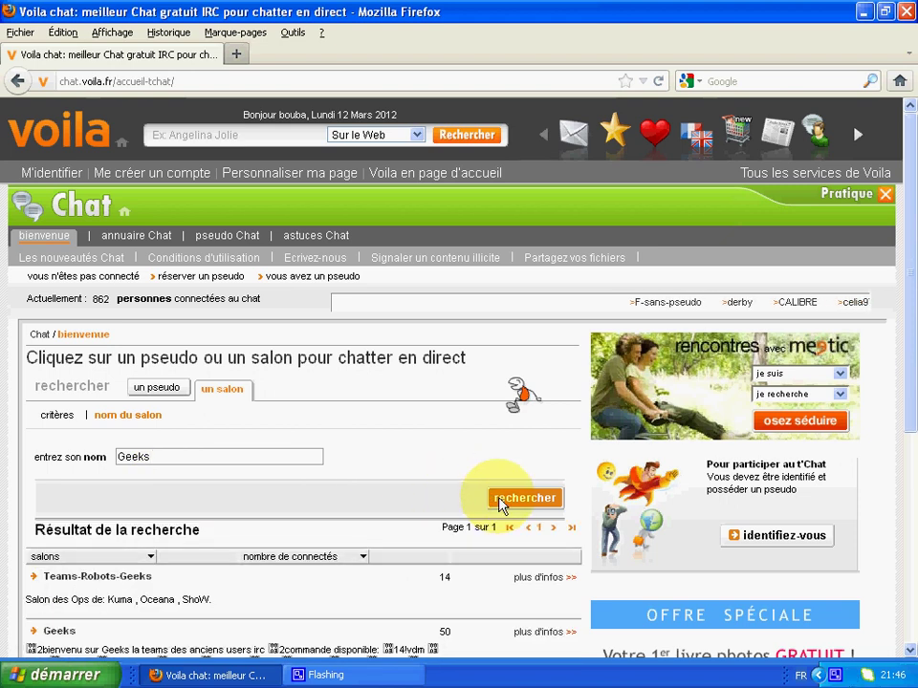
{"action": "scroll", "coordinate": [425, 457], "scroll_direction": "down", "scroll_amount": 2}
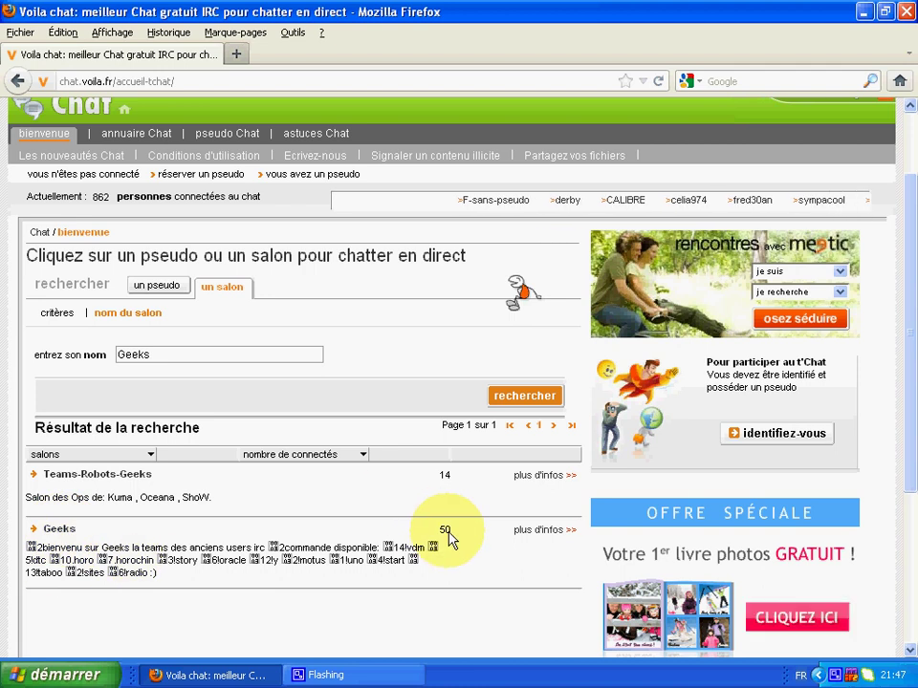
Open the Geeks room's details, look through its member list, and enter the room
{"action": "left_click", "coordinate": [522, 533]}
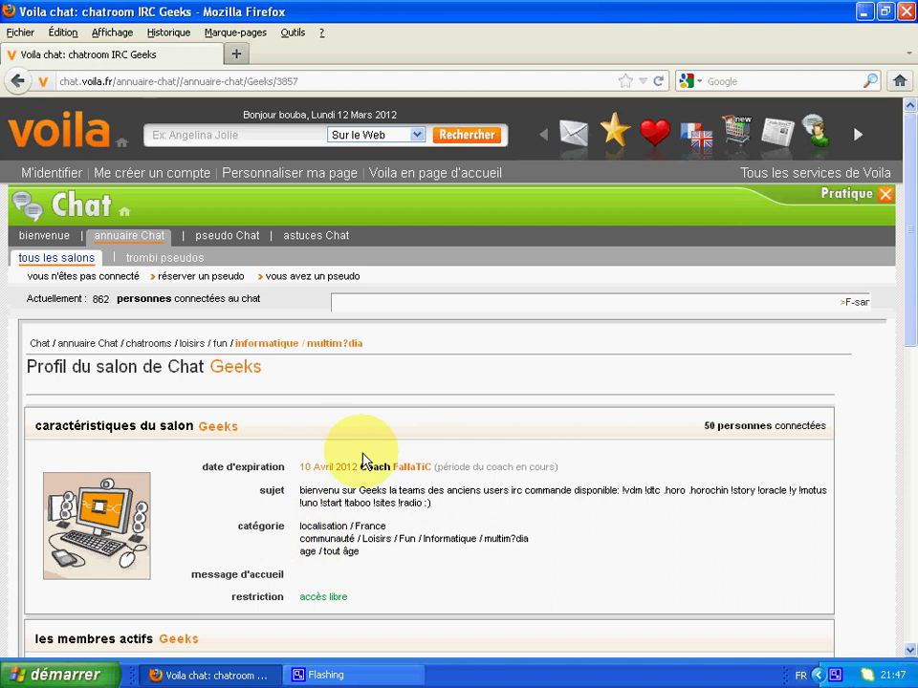
{"action": "scroll", "coordinate": [364, 467], "scroll_direction": "down", "scroll_amount": 4}
{"action": "scroll", "coordinate": [349, 430], "scroll_direction": "down", "scroll_amount": 2}
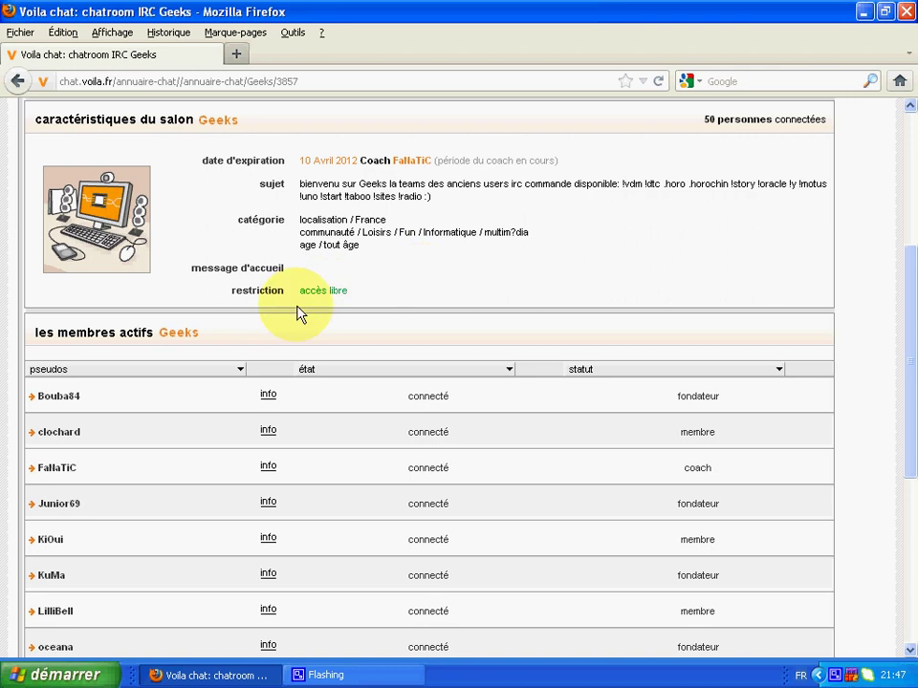
{"action": "scroll", "coordinate": [248, 325], "scroll_direction": "down", "scroll_amount": 2}
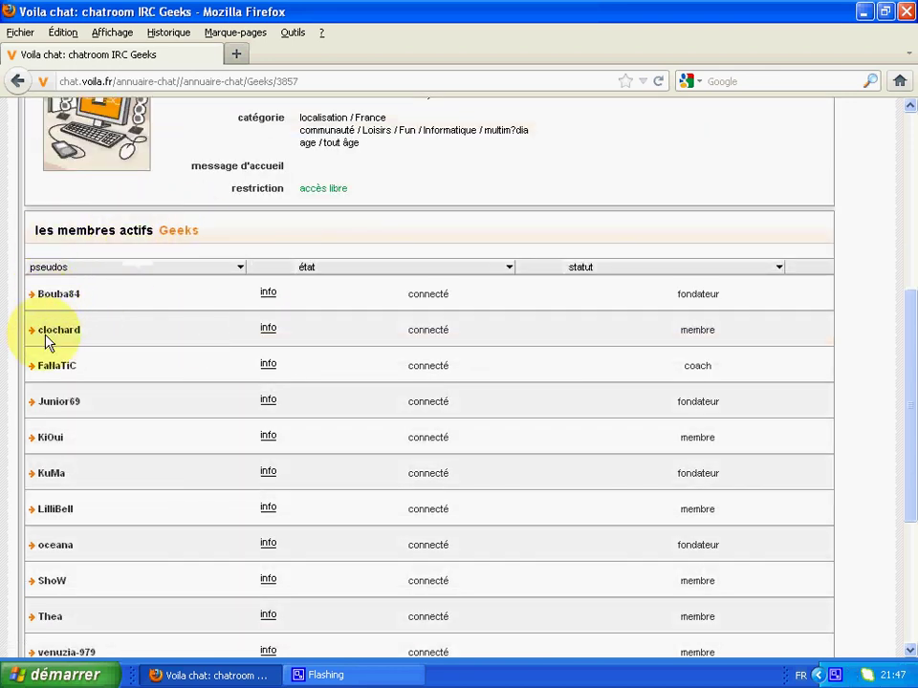
{"action": "scroll", "coordinate": [40, 554], "scroll_direction": "down", "scroll_amount": 2}
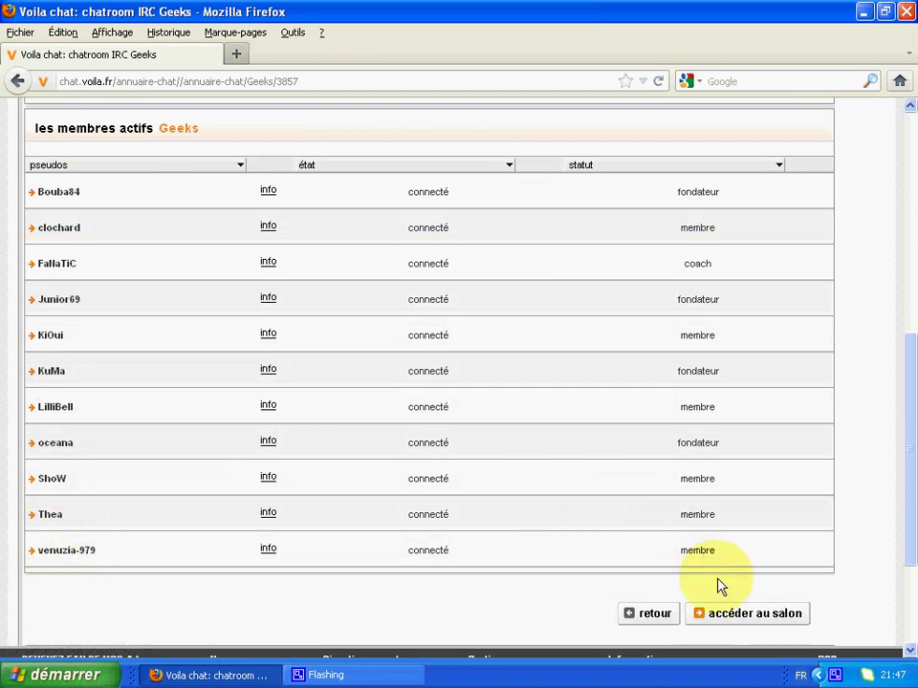
{"action": "left_click", "coordinate": [739, 620]}
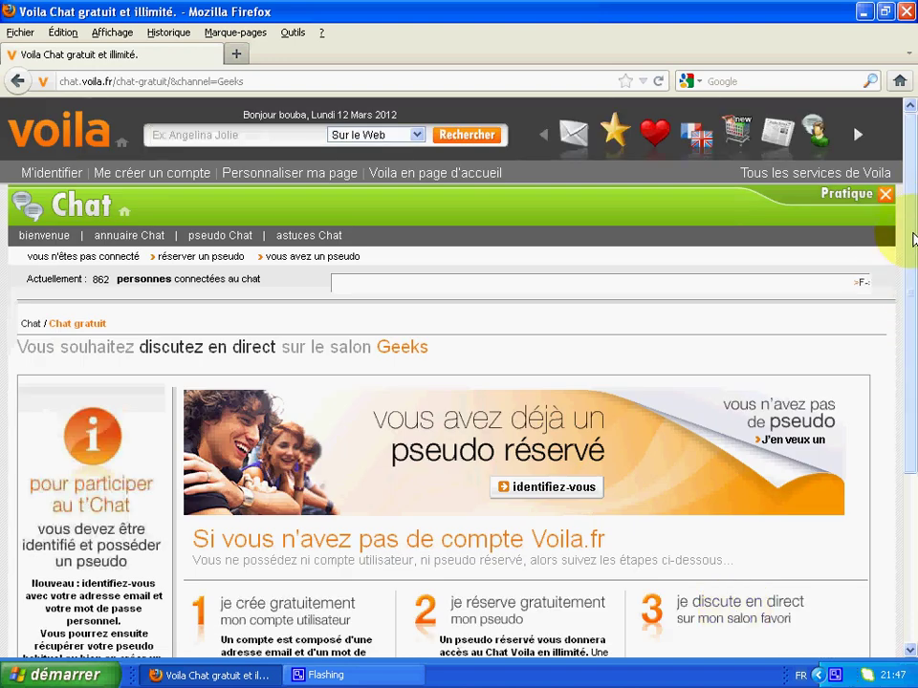
{"action": "scroll", "coordinate": [911, 258], "scroll_direction": "down", "scroll_amount": 2}
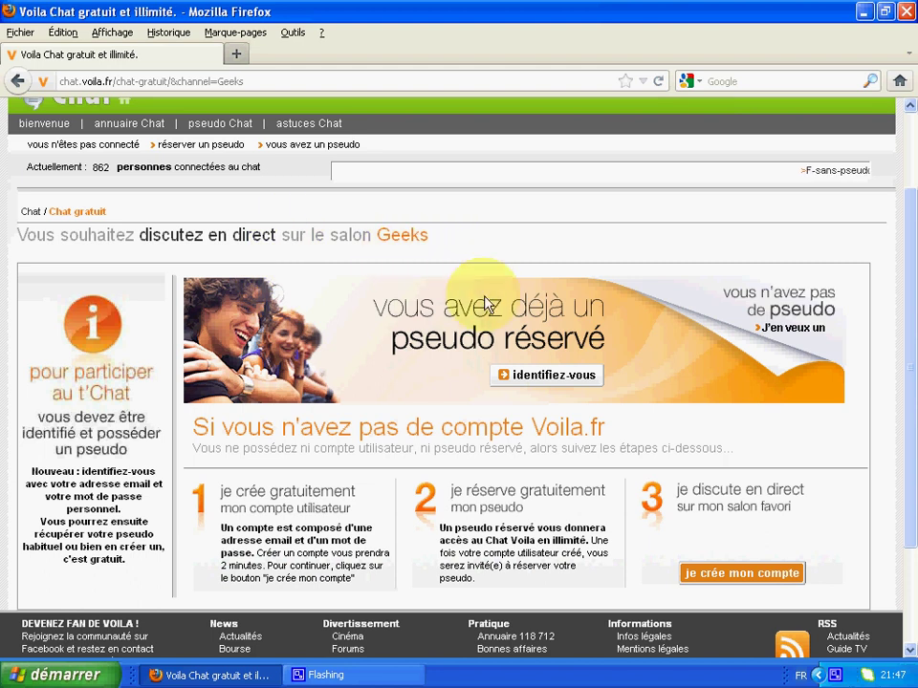
Start a new Voila account, entering a first name, birth date and postal code
{"action": "left_click", "coordinate": [709, 585]}
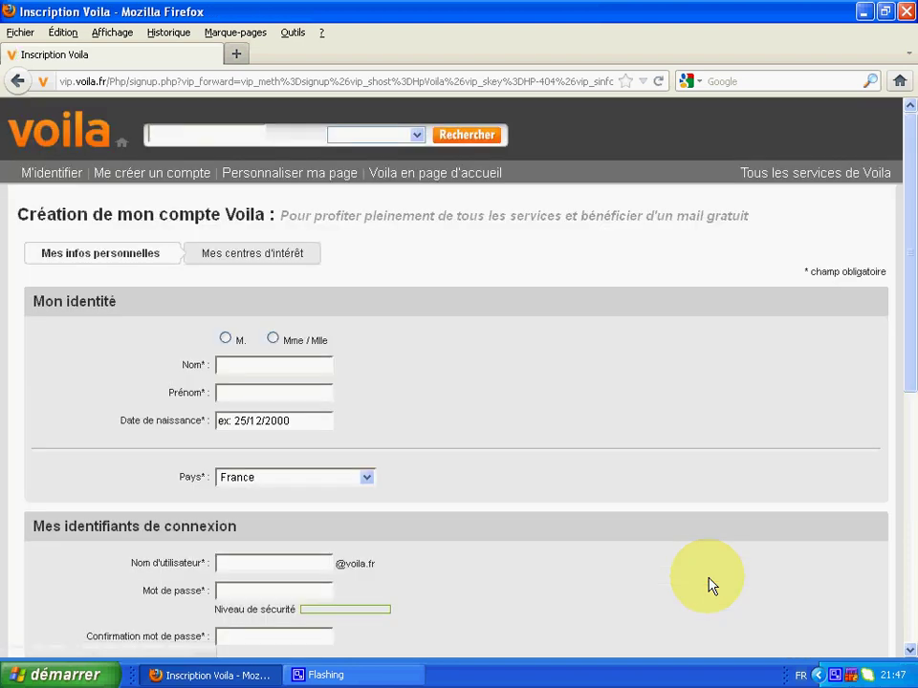
{"action": "left_click", "coordinate": [227, 361]}
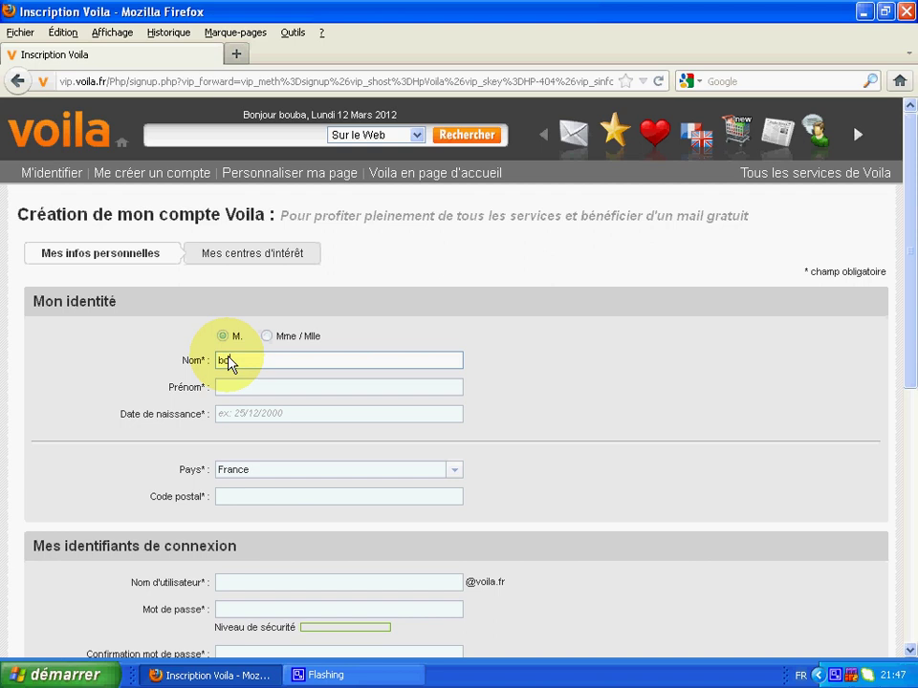
{"action": "left_click", "coordinate": [321, 388]}
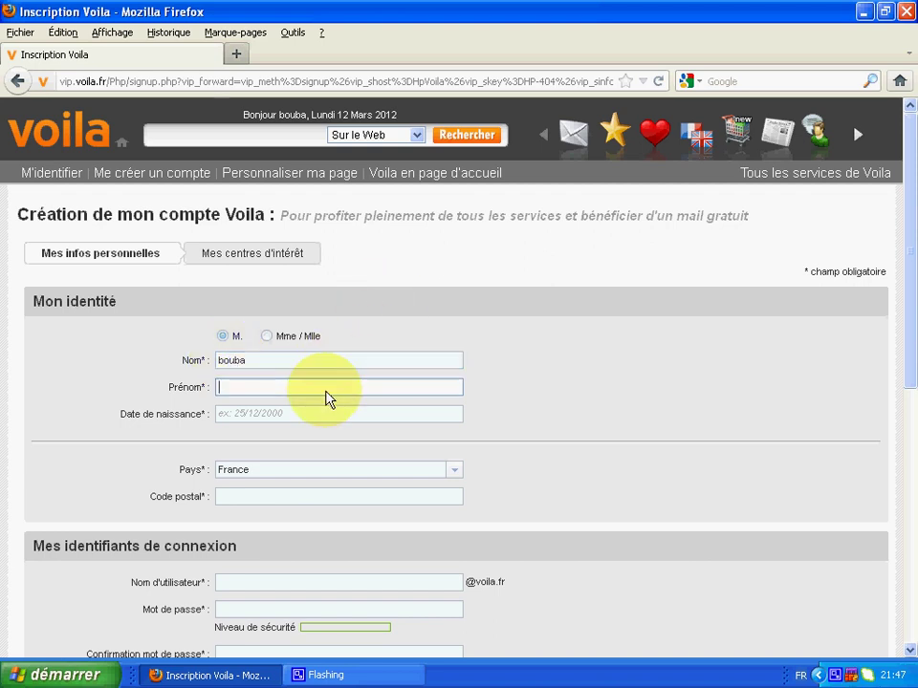
{"action": "type", "text": "b"}
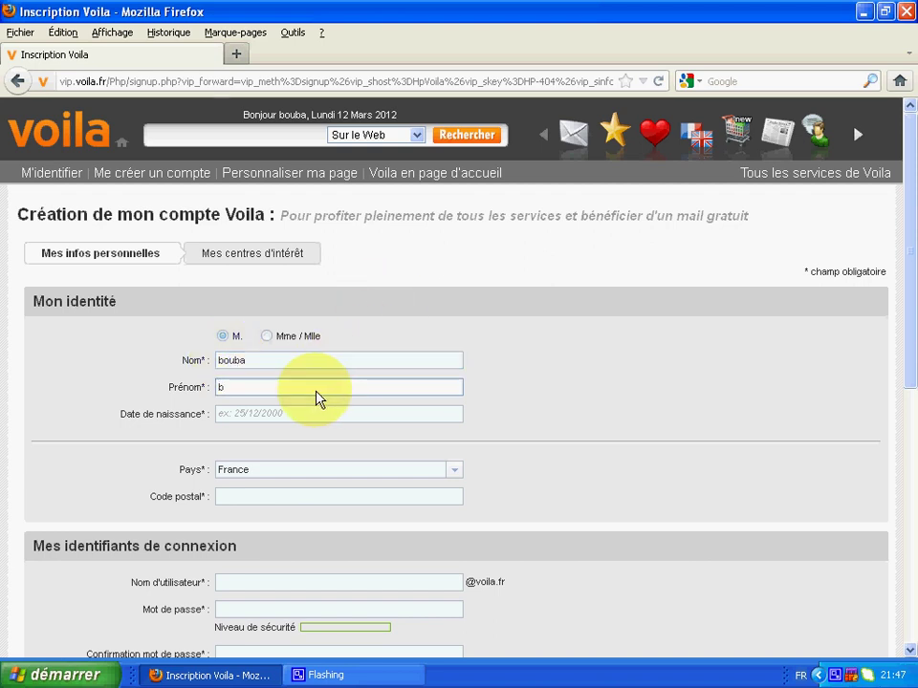
{"action": "type", "text": "ouba"}
{"action": "left_click", "coordinate": [316, 421]}
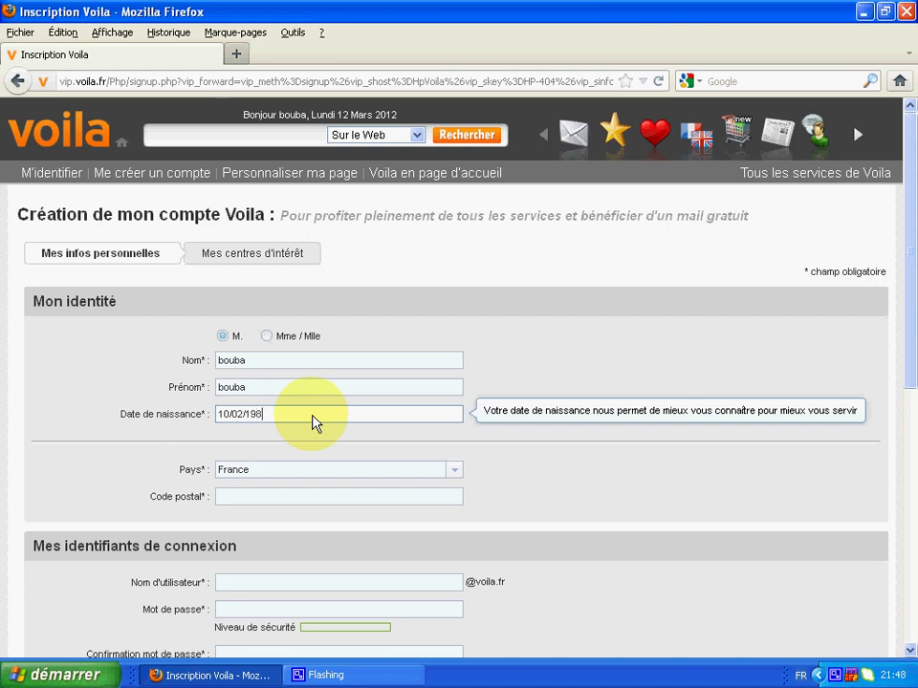
{"action": "left_click", "coordinate": [256, 495]}
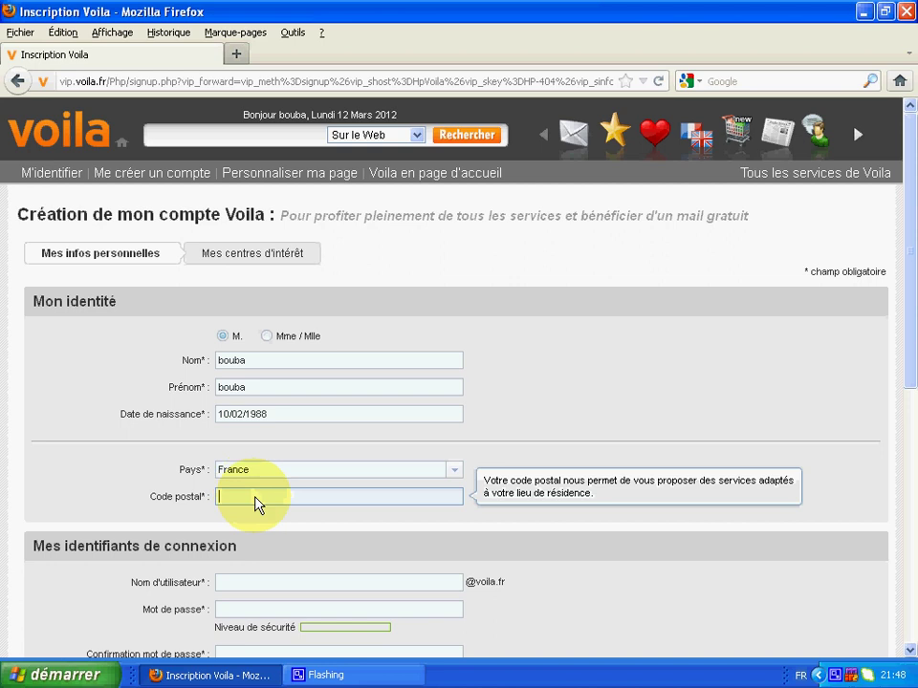
{"action": "type", "text": "8400"}
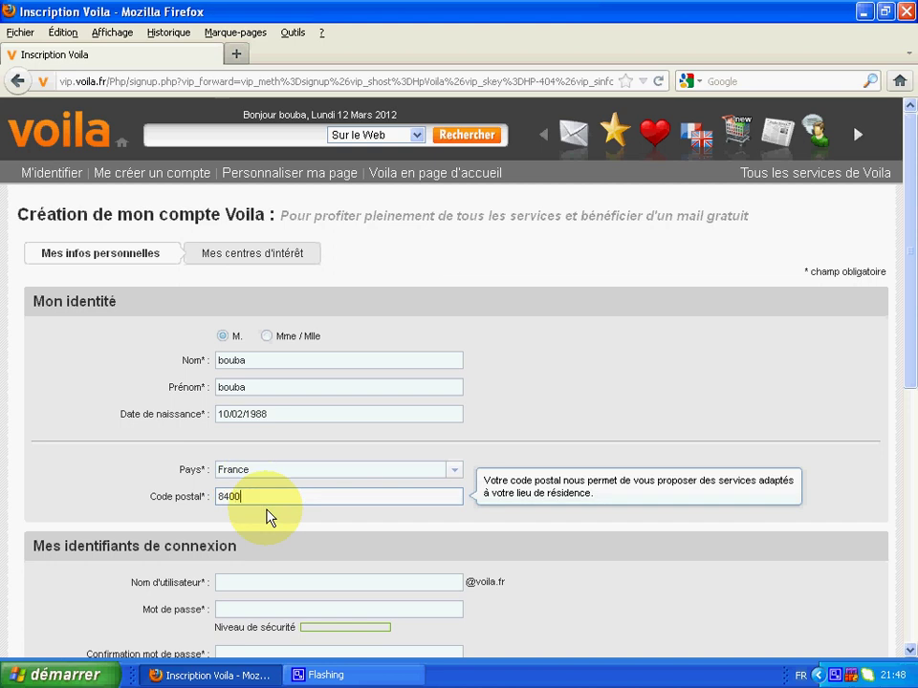
{"action": "scroll", "coordinate": [287, 478], "scroll_direction": "down", "scroll_amount": 4}
Complete the postal code, set username 'salon-tchat-geeks', and enter the password twice
{"action": "left_click", "coordinate": [284, 382]}
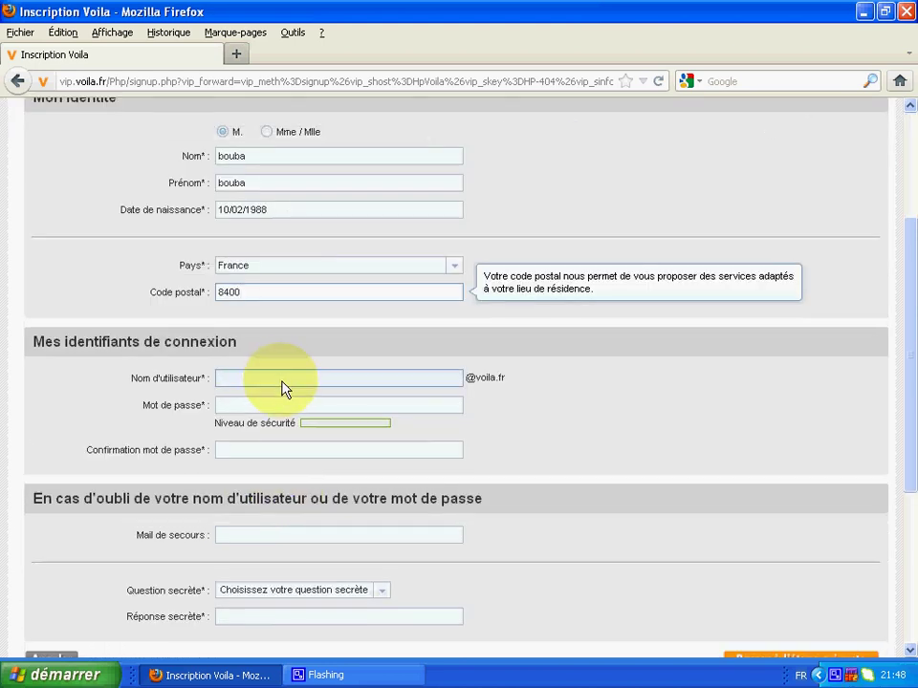
{"action": "left_click", "coordinate": [284, 296]}
{"action": "type", "text": "0"}
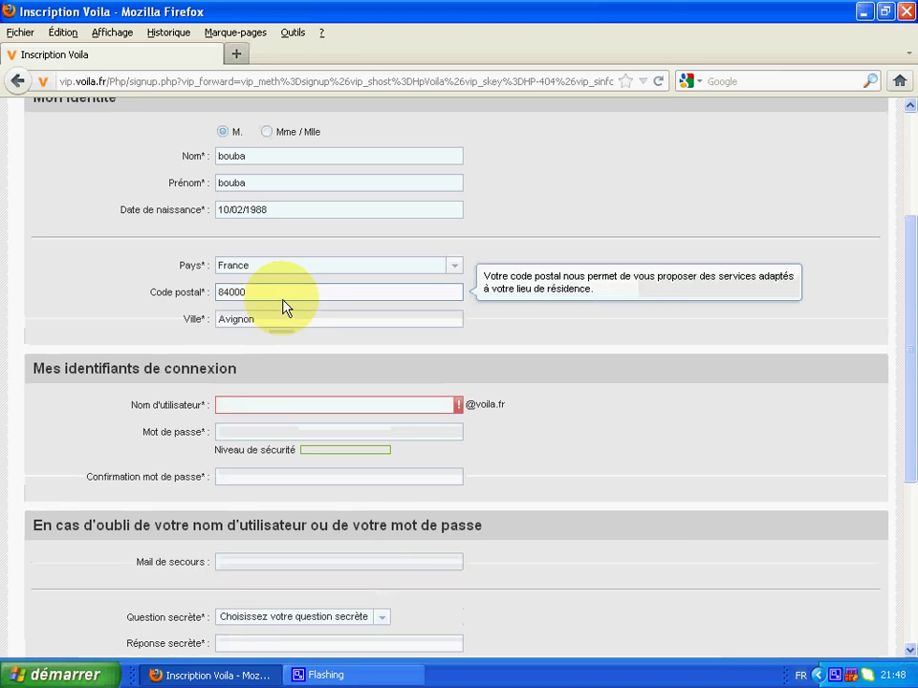
{"action": "left_click", "coordinate": [258, 412]}
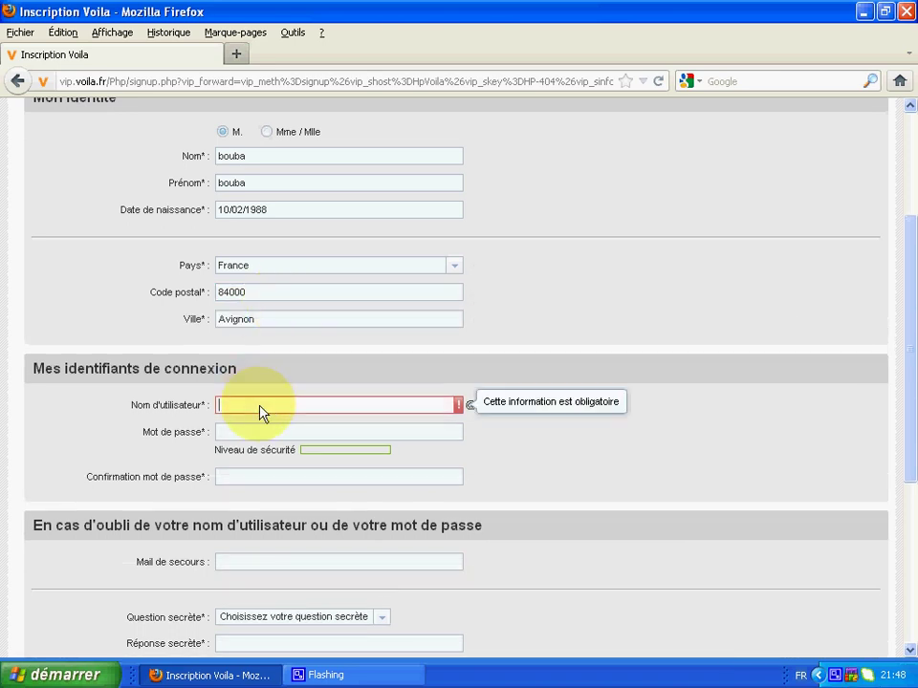
{"action": "type", "text": "salon"}
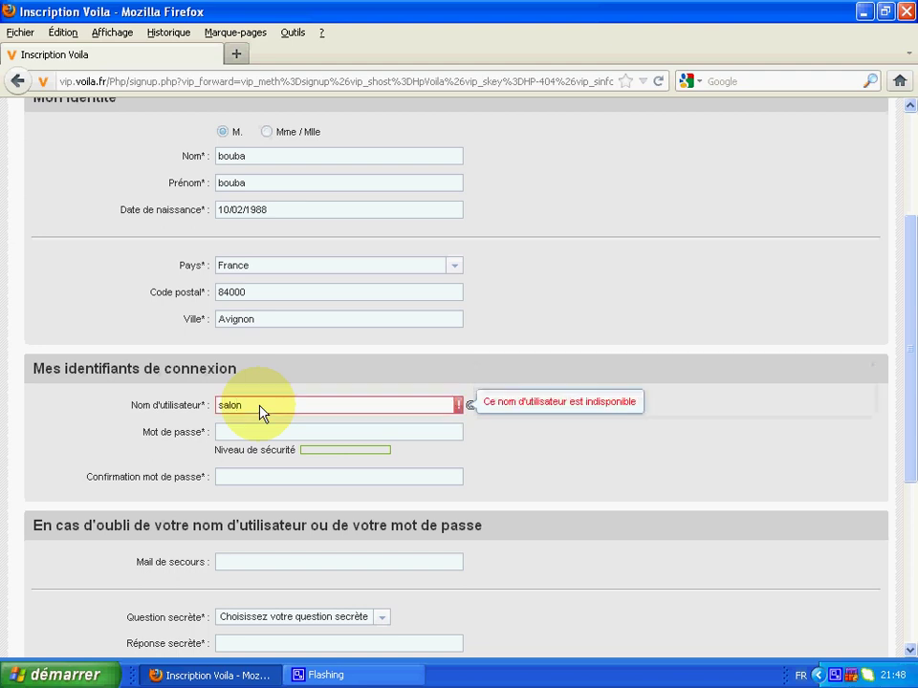
{"action": "type", "text": "-tchat"}
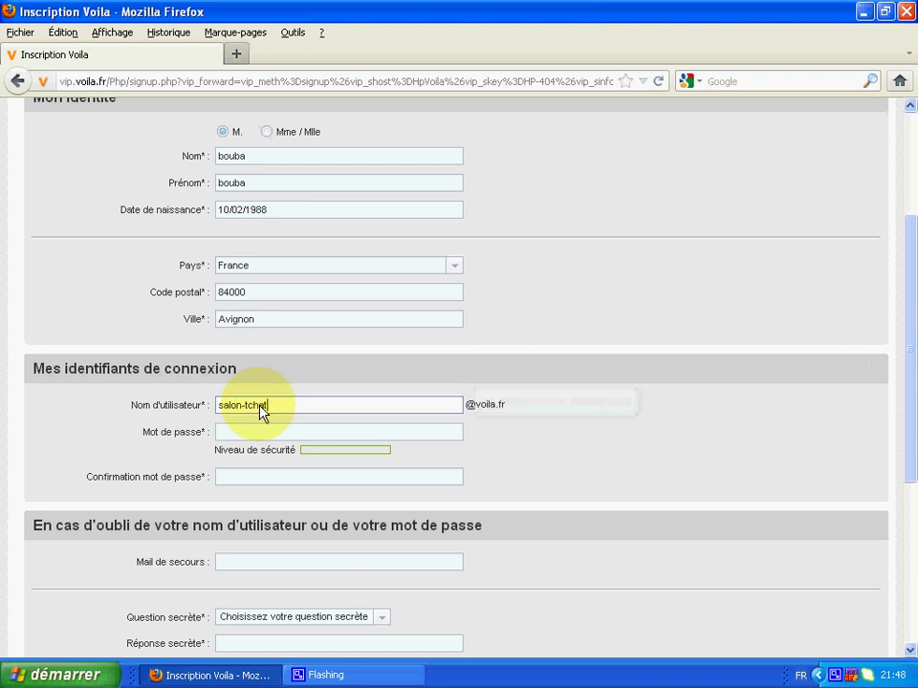
{"action": "type", "text": "-geeks"}
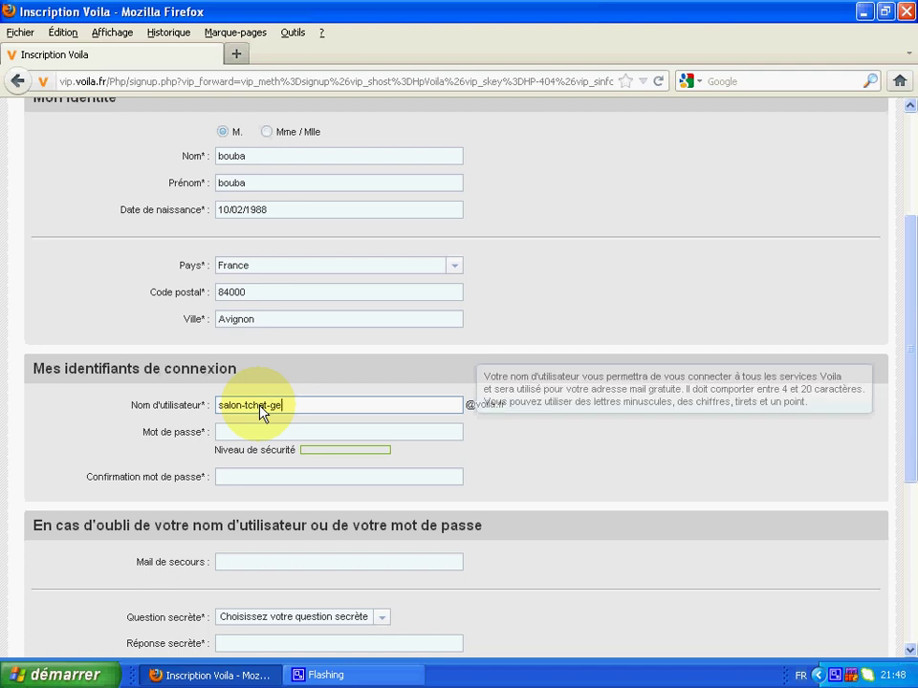
{"action": "left_click", "coordinate": [262, 433]}
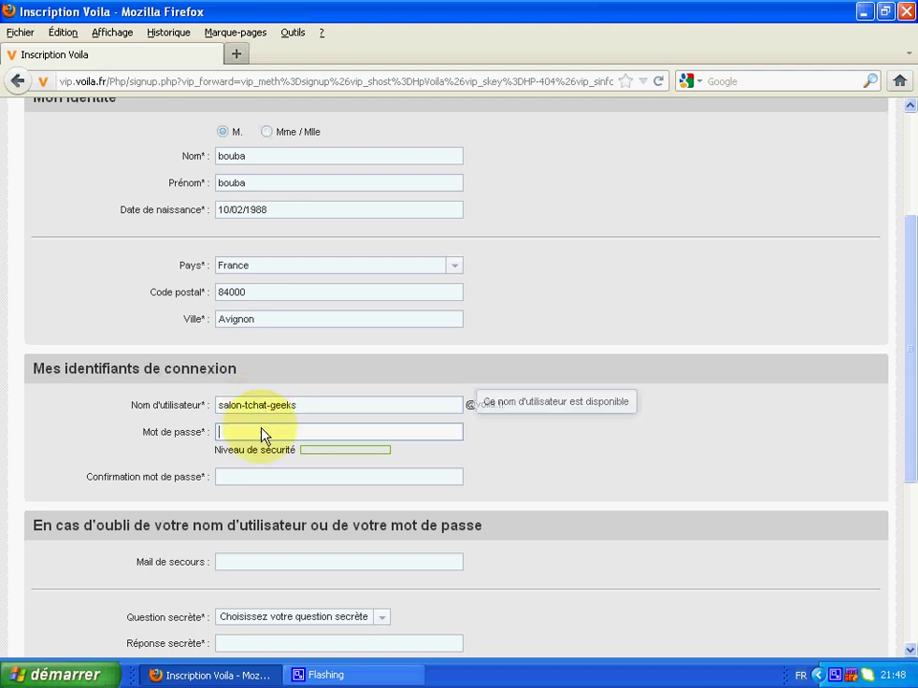
{"action": "type", "text": "••••••"}
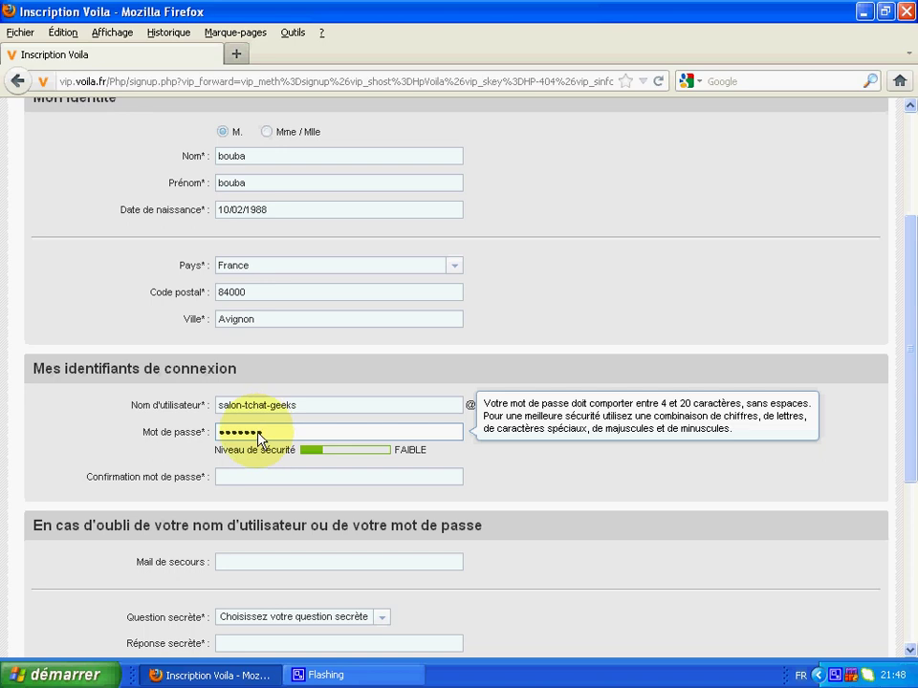
{"action": "left_click", "coordinate": [256, 478]}
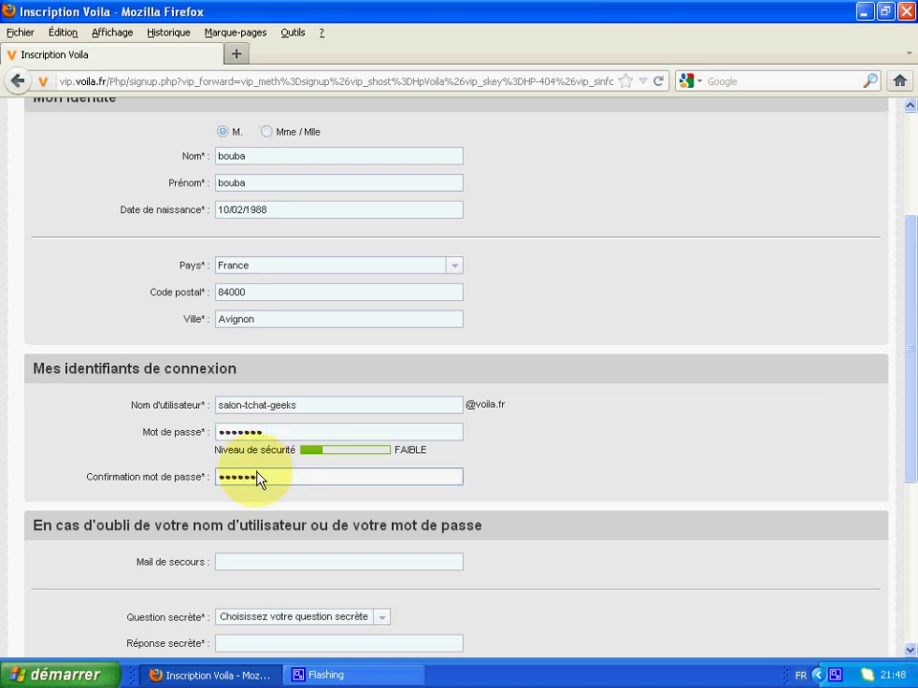
Add a backup e-mail and choose the honeymoon secret question with its answer
{"action": "scroll", "coordinate": [268, 458], "scroll_direction": "down", "scroll_amount": 2}
{"action": "left_click", "coordinate": [253, 461]}
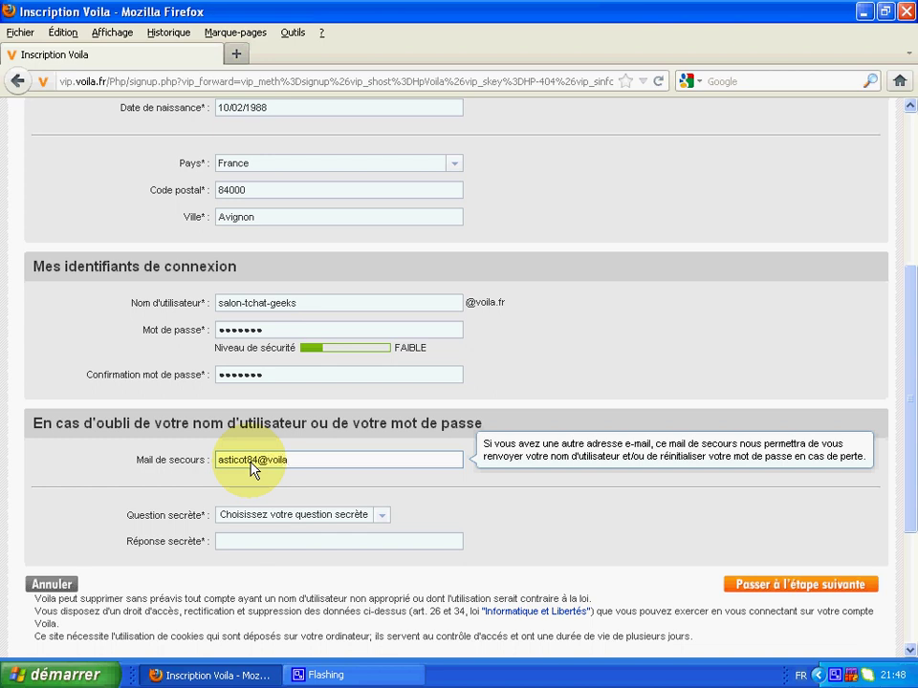
{"action": "left_click", "coordinate": [274, 542]}
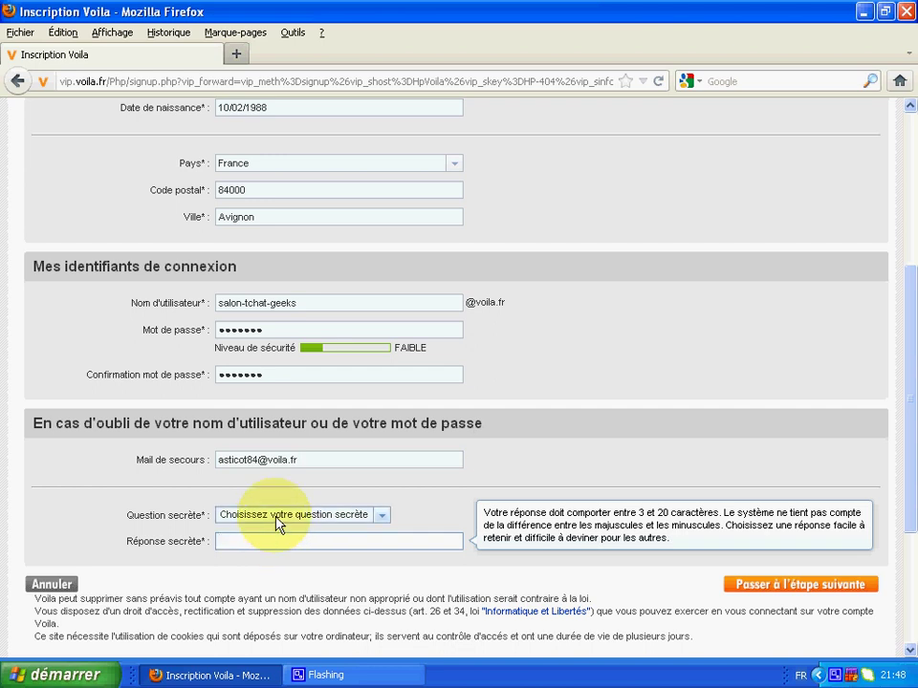
{"action": "left_click", "coordinate": [276, 524]}
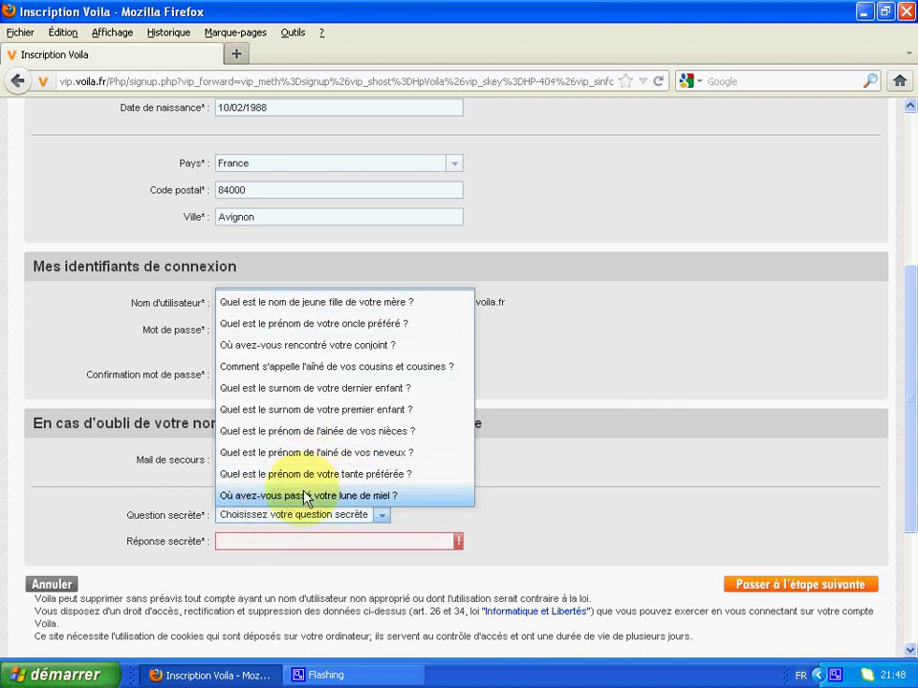
{"action": "left_click", "coordinate": [306, 496]}
{"action": "left_click", "coordinate": [245, 544]}
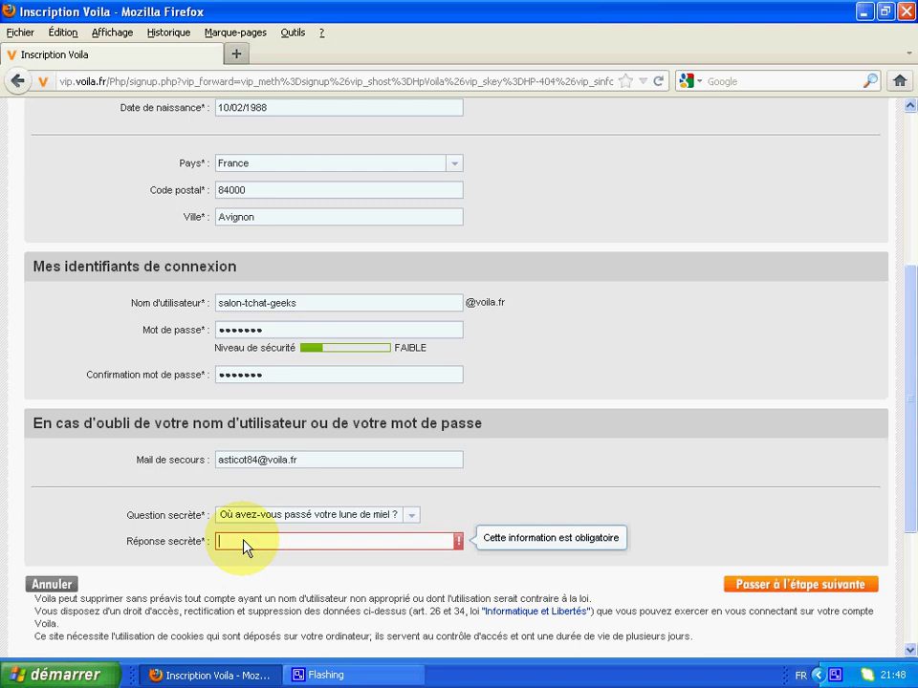
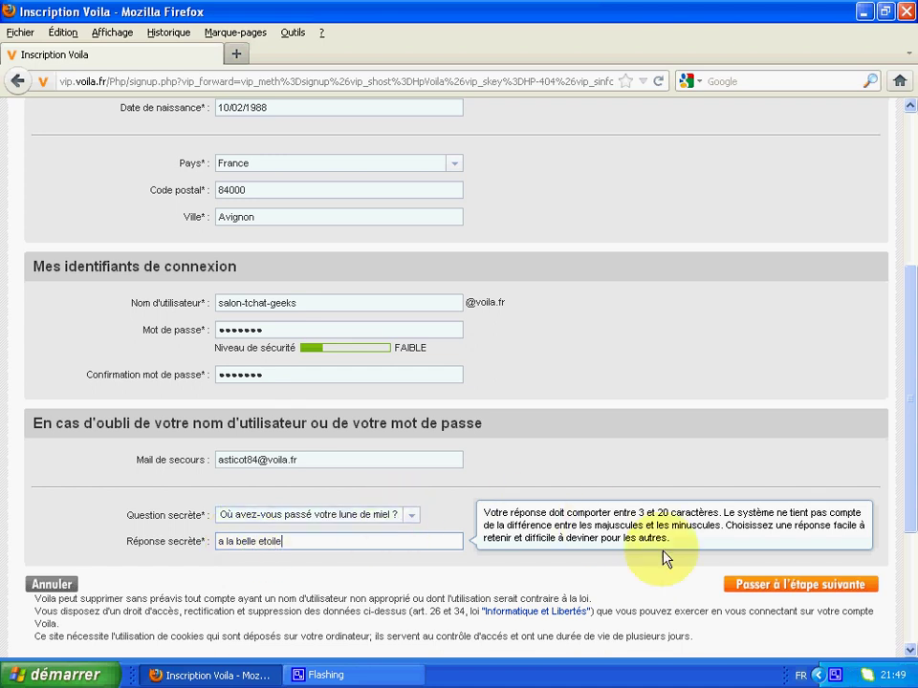
Submit the first signup step, enter the image security code, and continue to the summary
{"action": "left_click", "coordinate": [764, 585]}
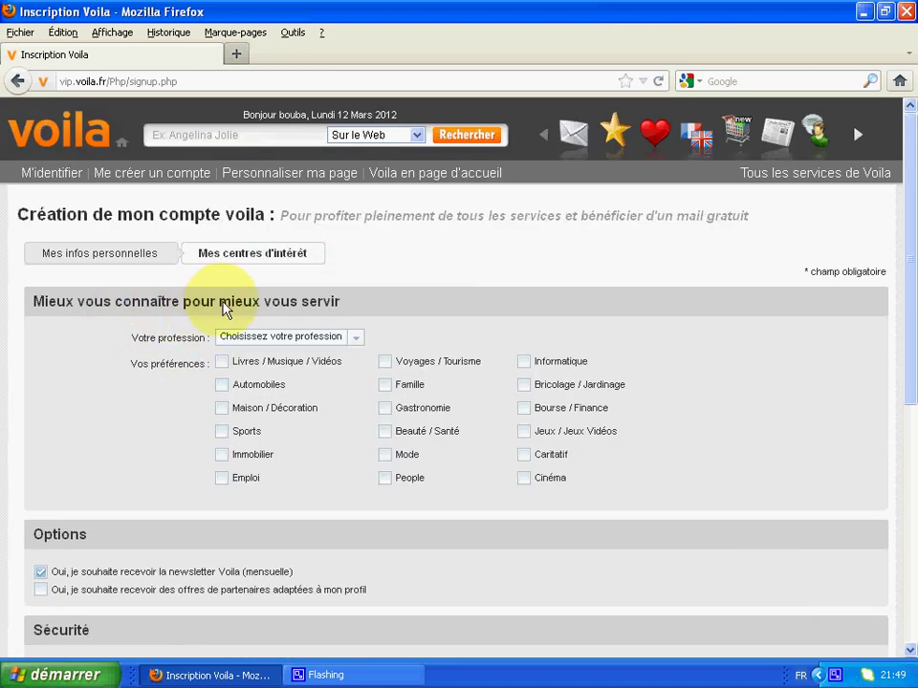
{"action": "scroll", "coordinate": [221, 306], "scroll_direction": "down", "scroll_amount": 2}
{"action": "scroll", "coordinate": [222, 307], "scroll_direction": "down", "scroll_amount": 2}
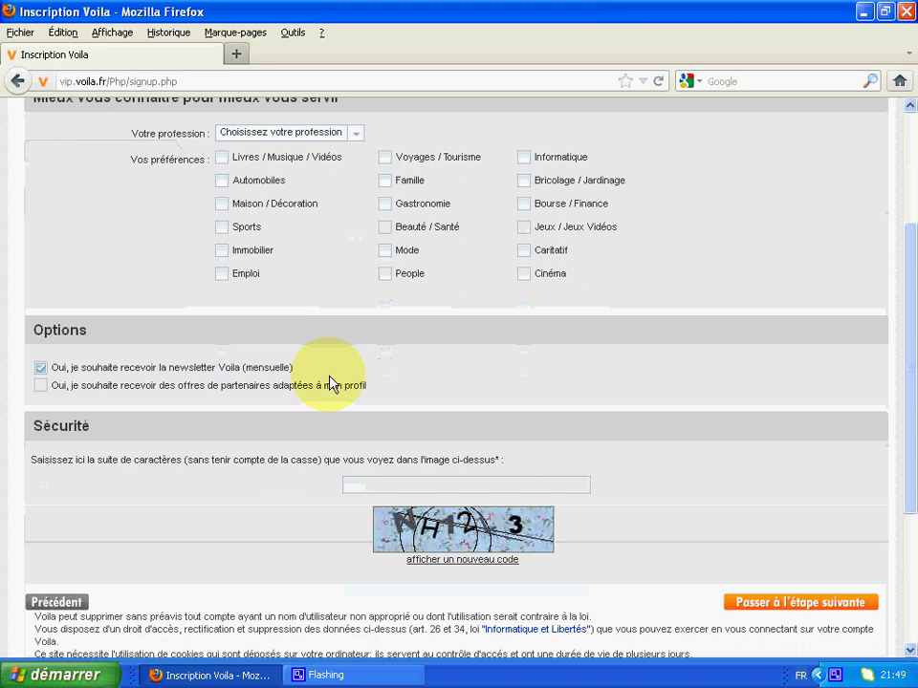
{"action": "left_click", "coordinate": [386, 486]}
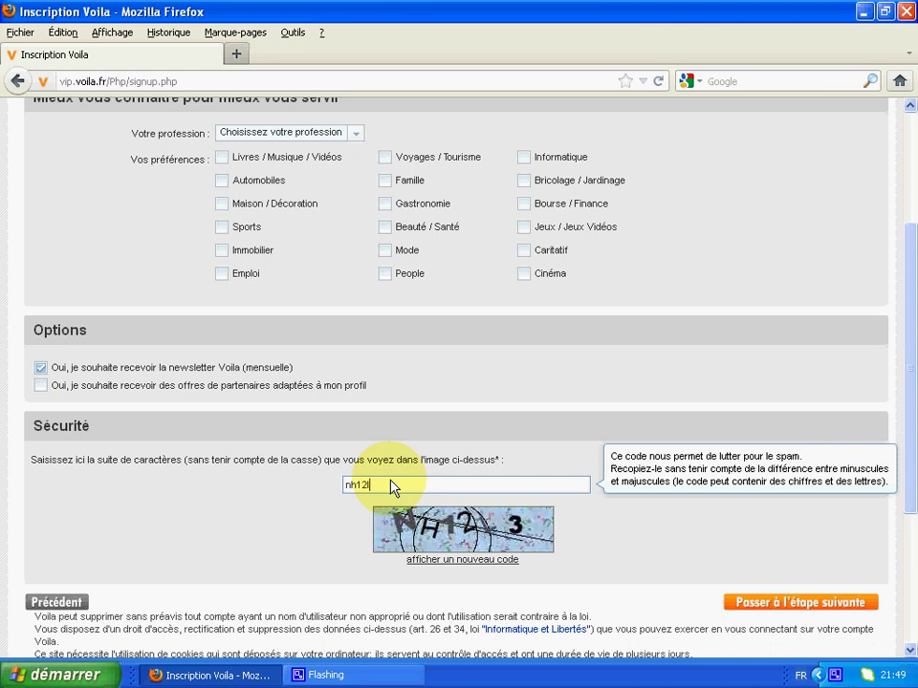
{"action": "left_click", "coordinate": [751, 604]}
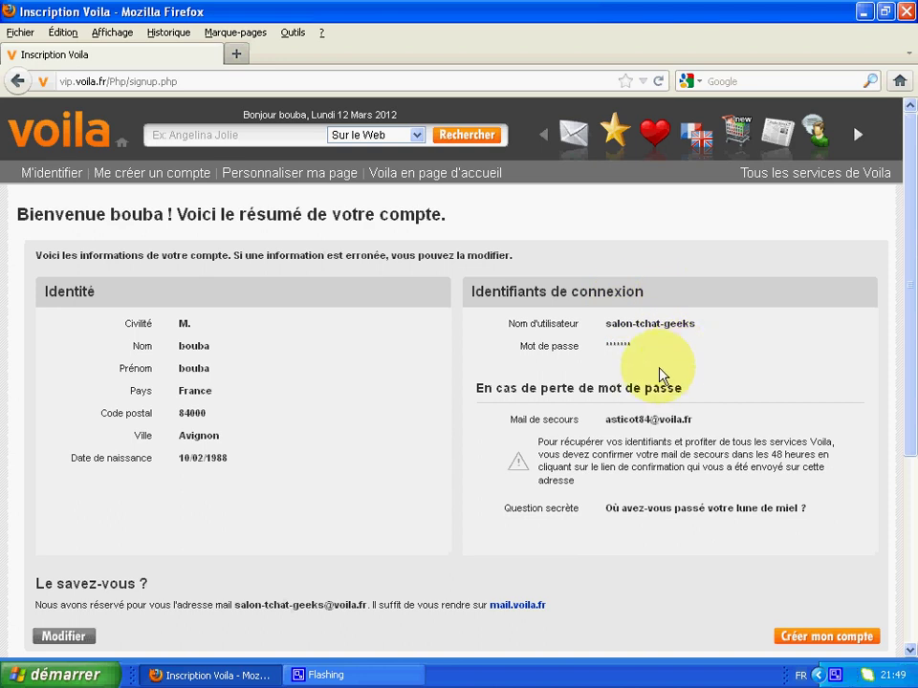
Confirm the summary page with 'Créer mon compte' to create the account
{"action": "scroll", "coordinate": [775, 548], "scroll_direction": "down", "scroll_amount": 2}
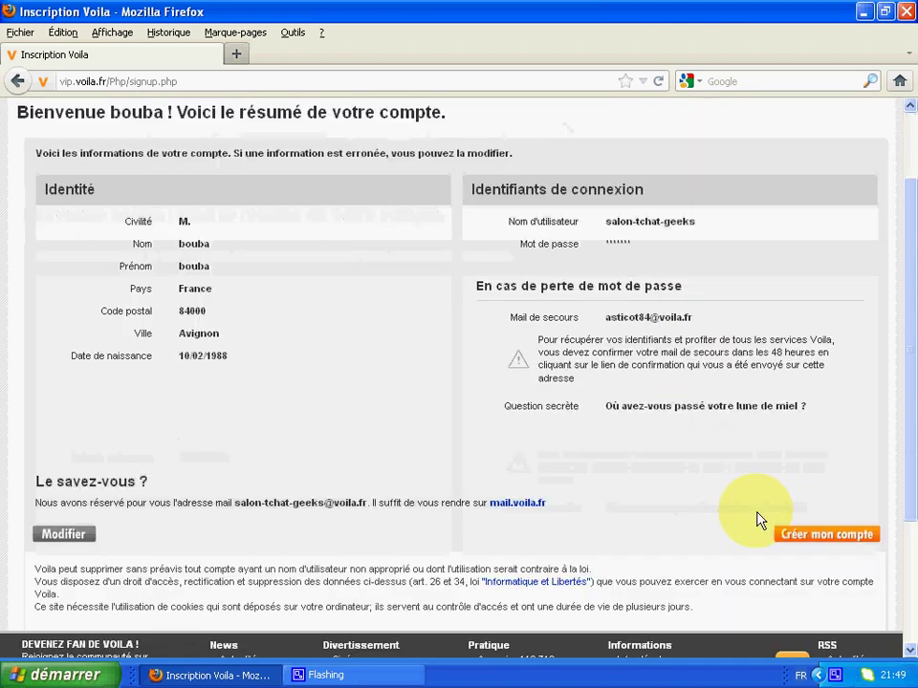
{"action": "left_click", "coordinate": [824, 536]}
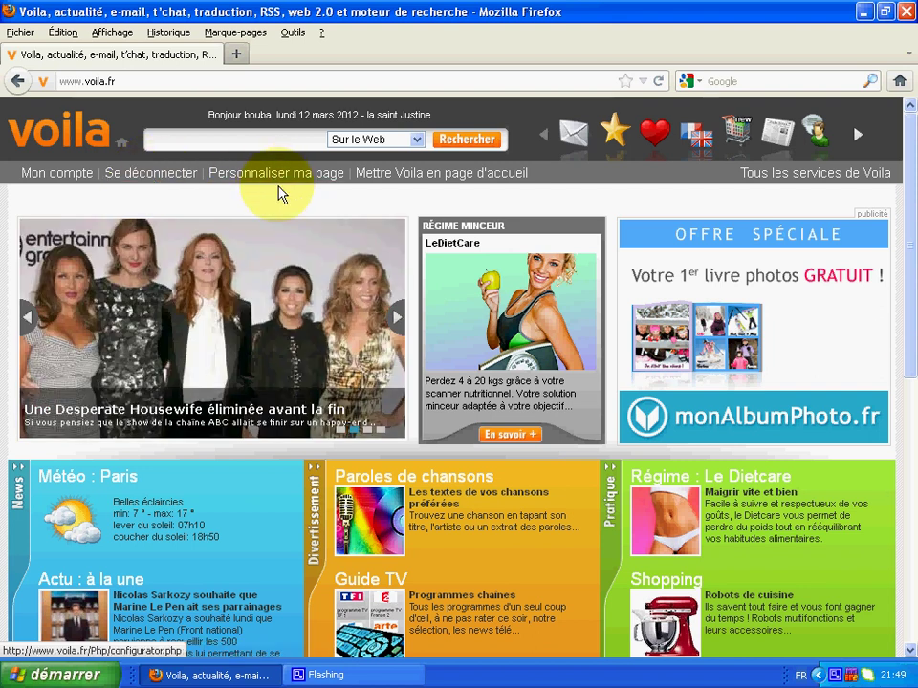
Search chat rooms by name for 'Geeks' again and open the Geeks room's details page
{"action": "left_click", "coordinate": [818, 138]}
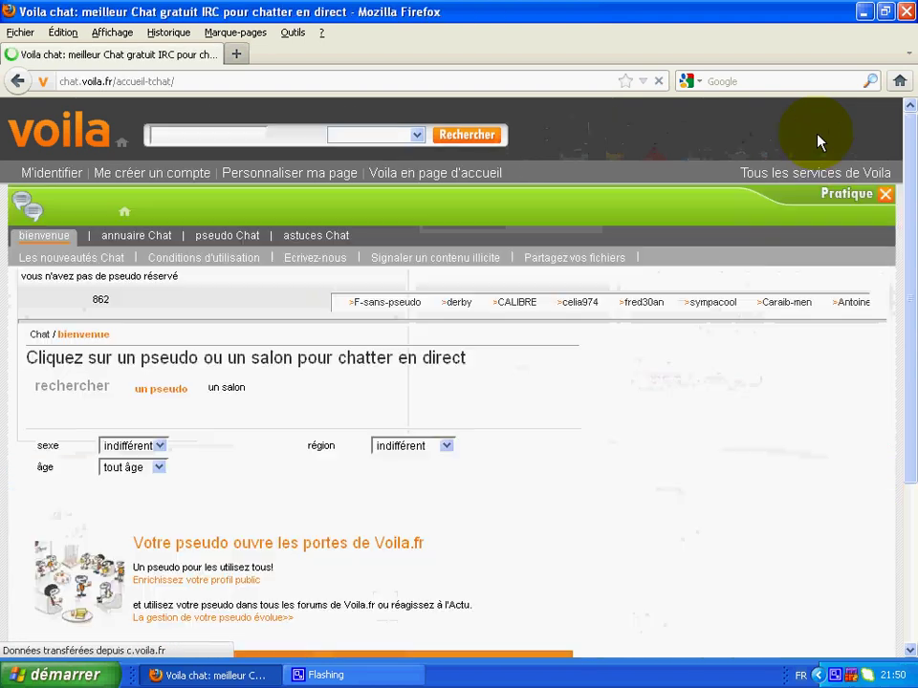
{"action": "left_click", "coordinate": [221, 395]}
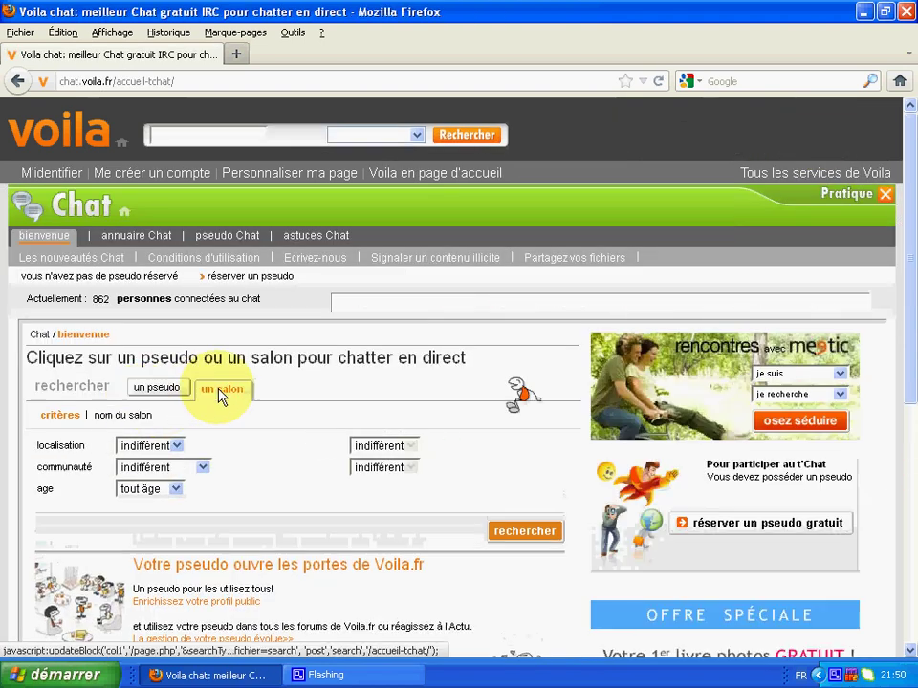
{"action": "left_click", "coordinate": [143, 422]}
{"action": "left_click", "coordinate": [170, 456]}
{"action": "type", "text": "g"}
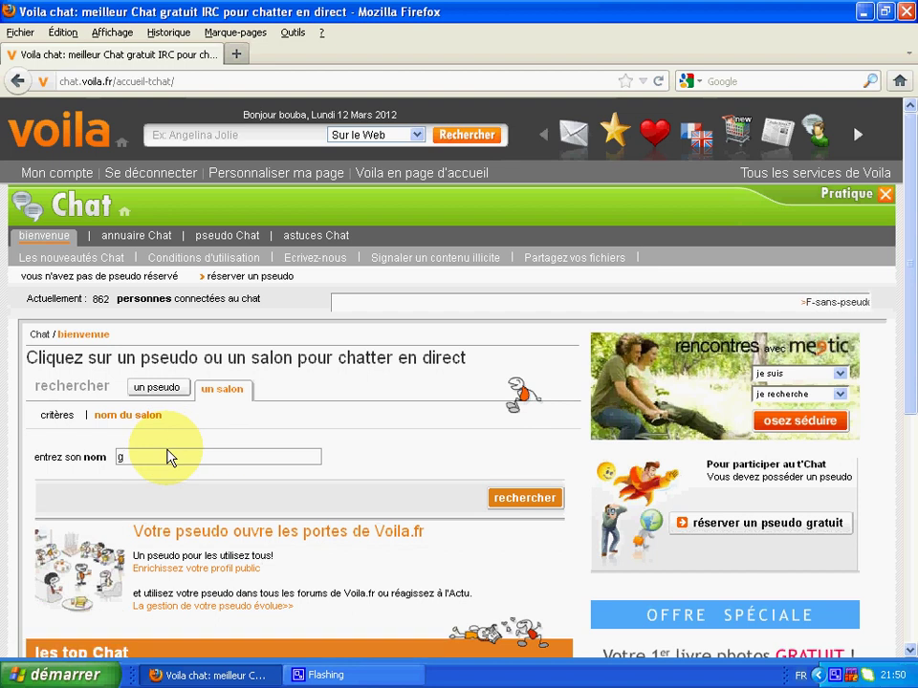
{"action": "type", "text": "eek"}
{"action": "left_click", "coordinate": [160, 474]}
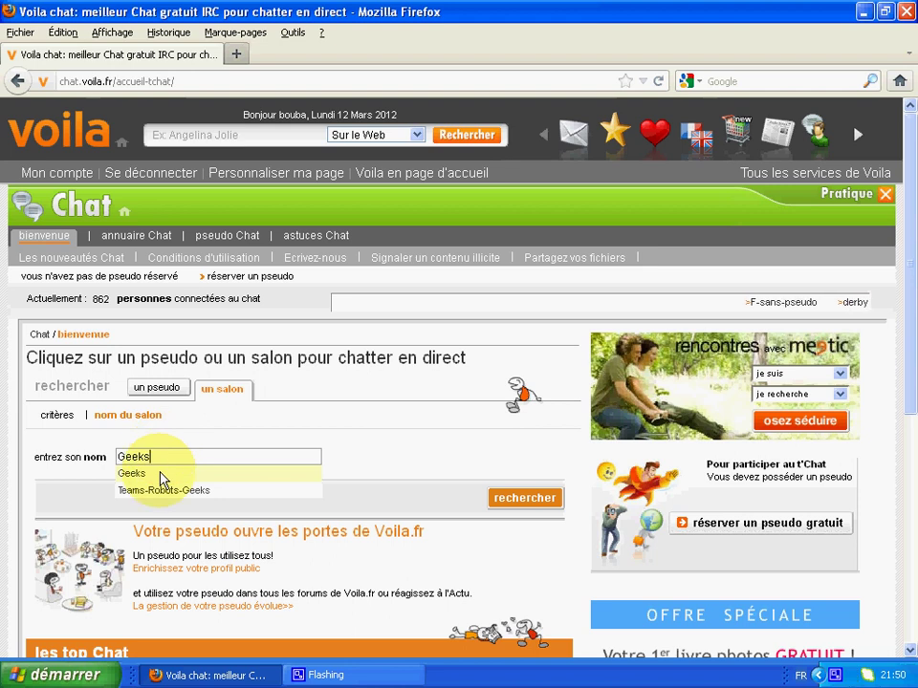
{"action": "left_click", "coordinate": [494, 500]}
{"action": "scroll", "coordinate": [306, 424], "scroll_direction": "down", "scroll_amount": 6}
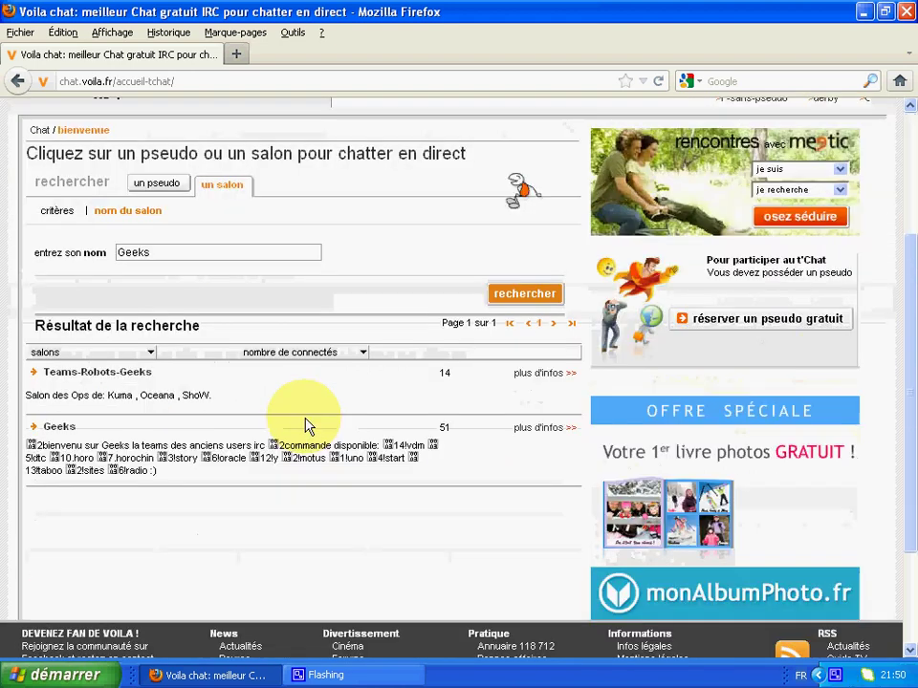
{"action": "left_click", "coordinate": [528, 326]}
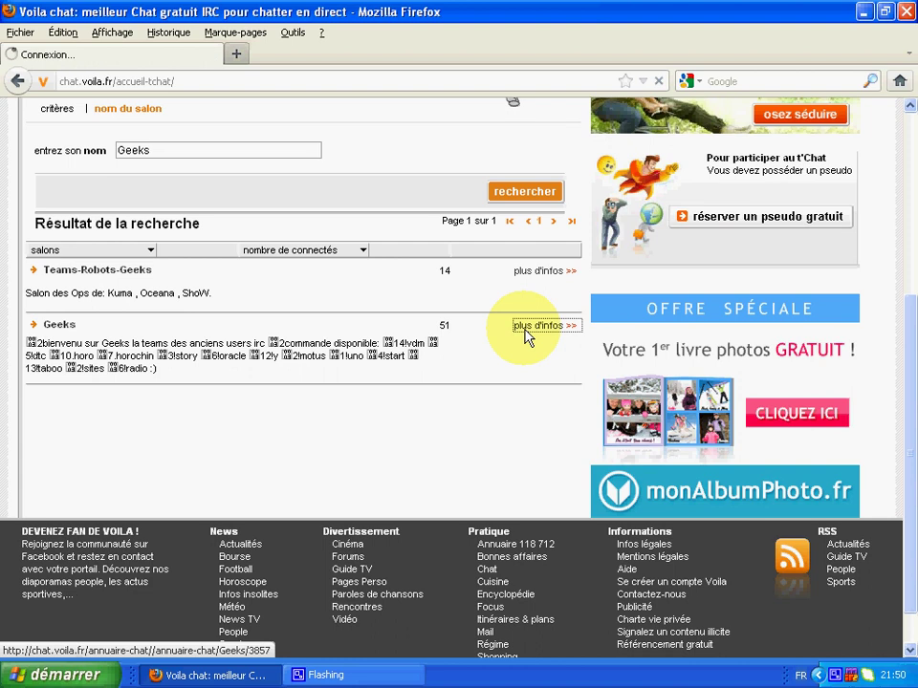
{"action": "scroll", "coordinate": [344, 375], "scroll_direction": "down", "scroll_amount": 10}
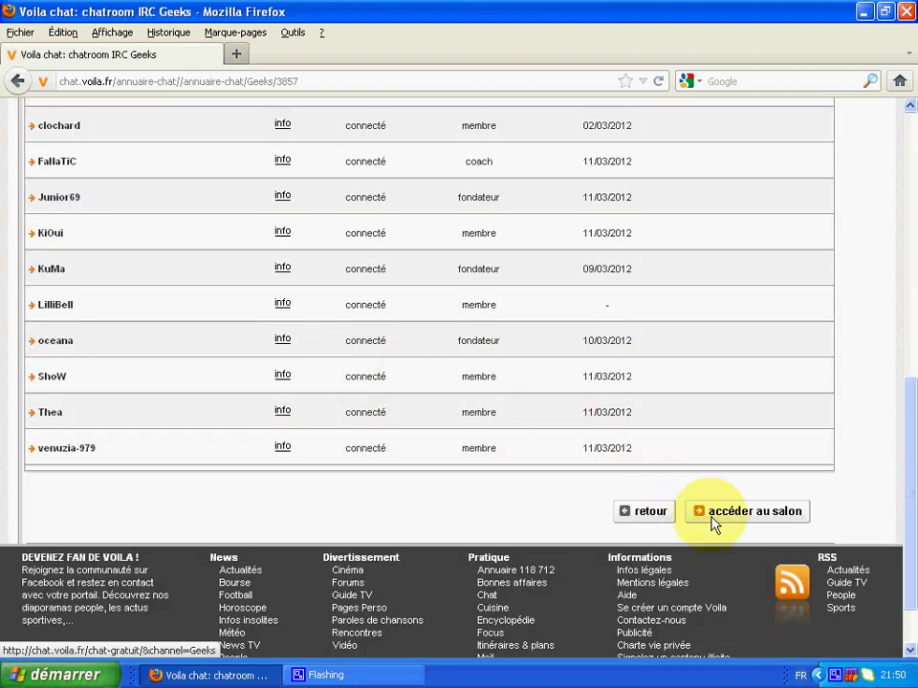
Enter the Geeks room via 'accéder au salon' on its profile page
{"action": "left_click", "coordinate": [712, 523]}
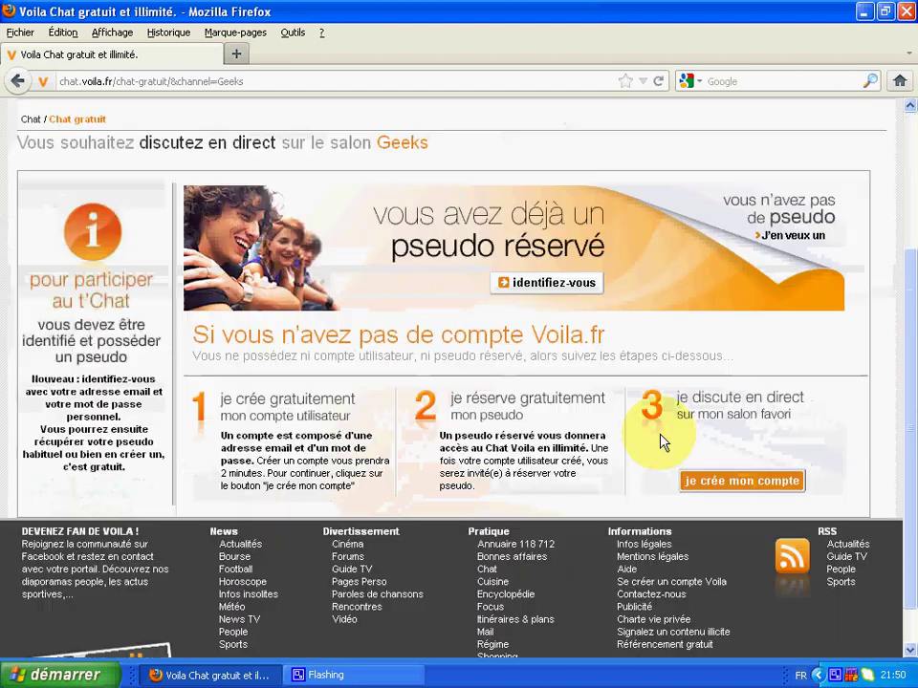
{"action": "scroll", "coordinate": [662, 442], "scroll_direction": "down", "scroll_amount": 2}
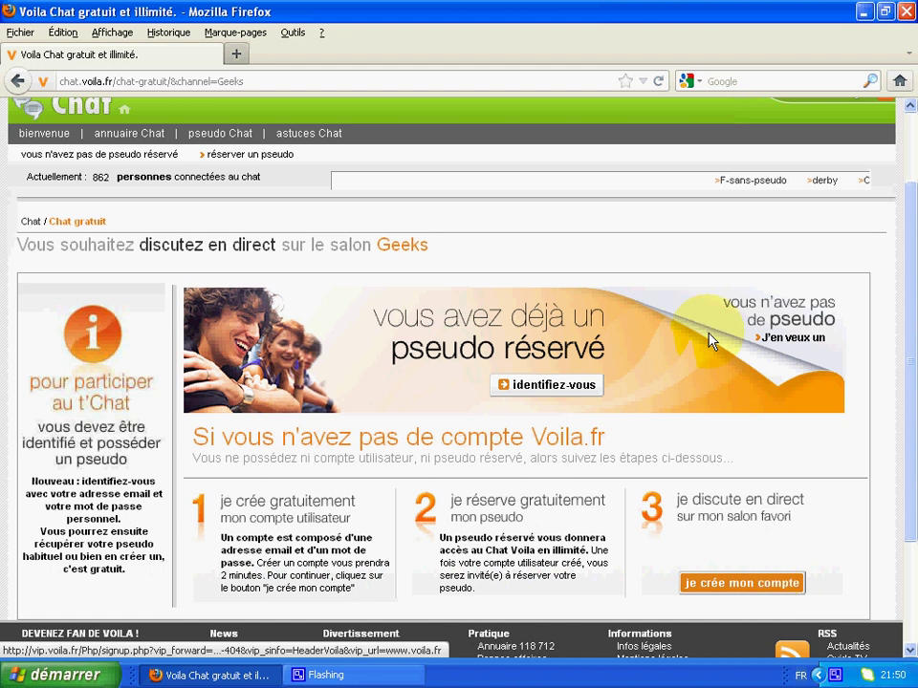
Follow 'J'en veux un' to view the premium, VIP and free pseudo offers
{"action": "left_click", "coordinate": [788, 348]}
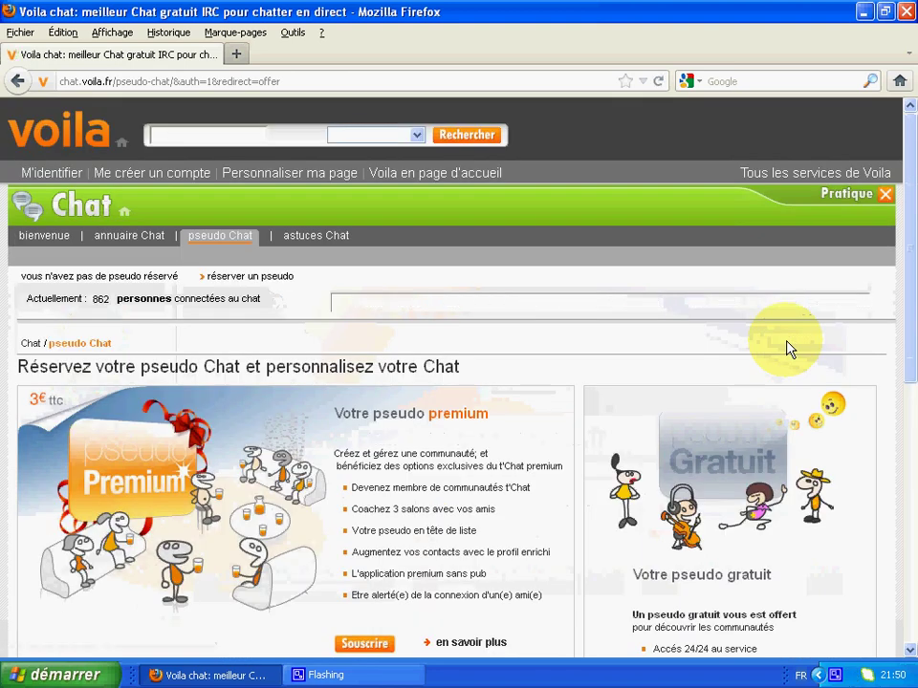
{"action": "scroll", "coordinate": [590, 314], "scroll_direction": "down", "scroll_amount": 5}
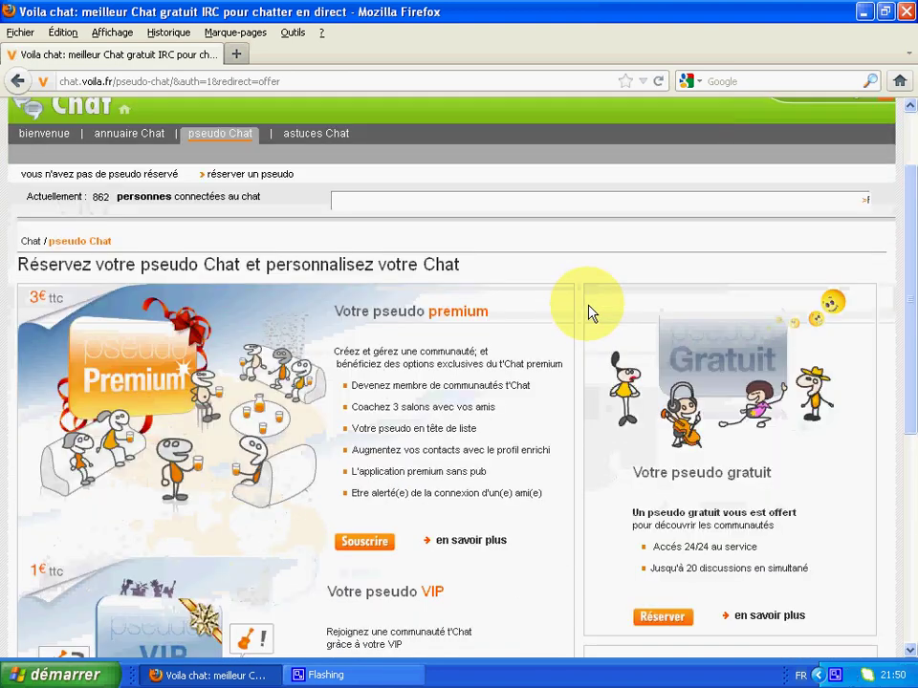
{"action": "scroll", "coordinate": [440, 294], "scroll_direction": "up", "scroll_amount": 2}
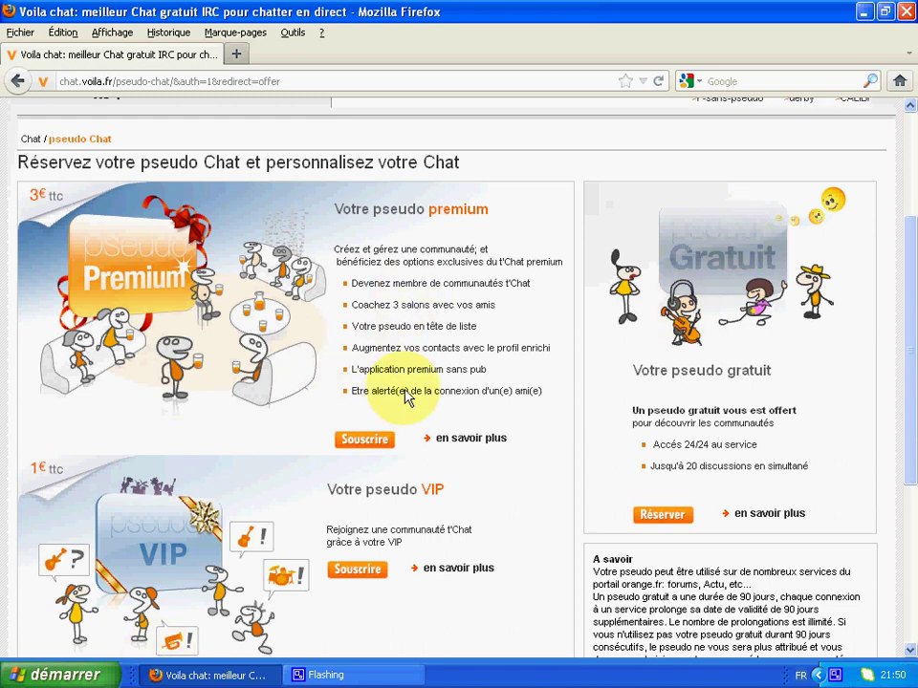
Reserve the free pseudo, accept its terms and conditions, and continue
{"action": "left_click", "coordinate": [666, 526]}
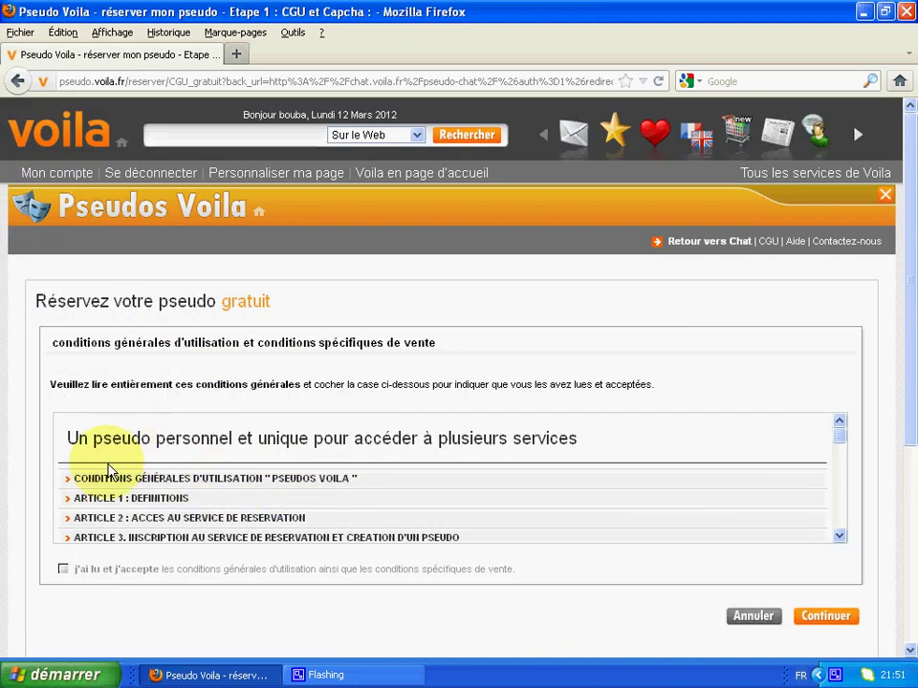
{"action": "left_click_drag", "start_coordinate": [839, 440], "coordinate": [836, 536]}
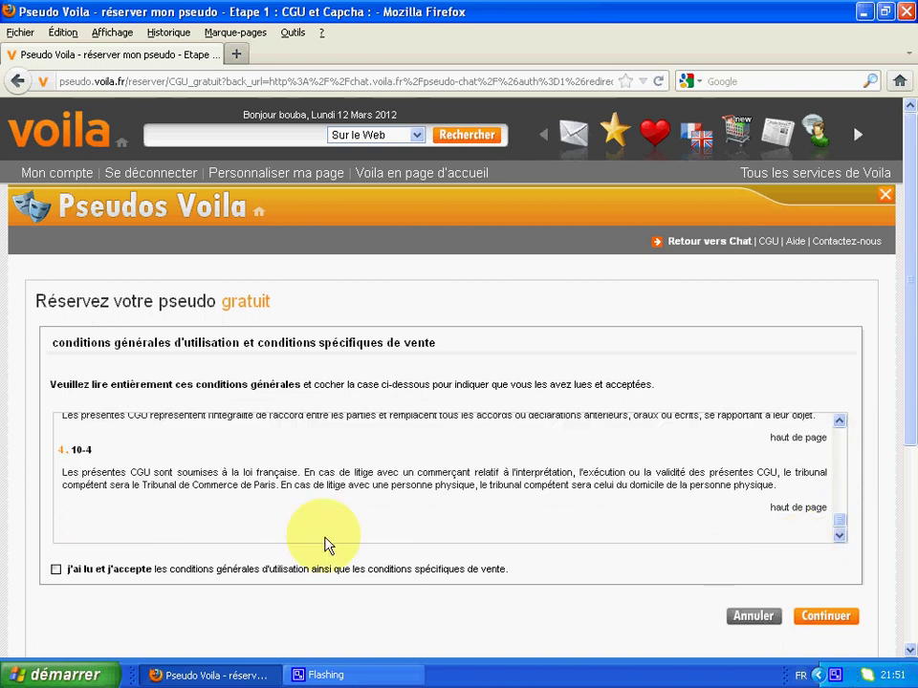
{"action": "left_click", "coordinate": [55, 568]}
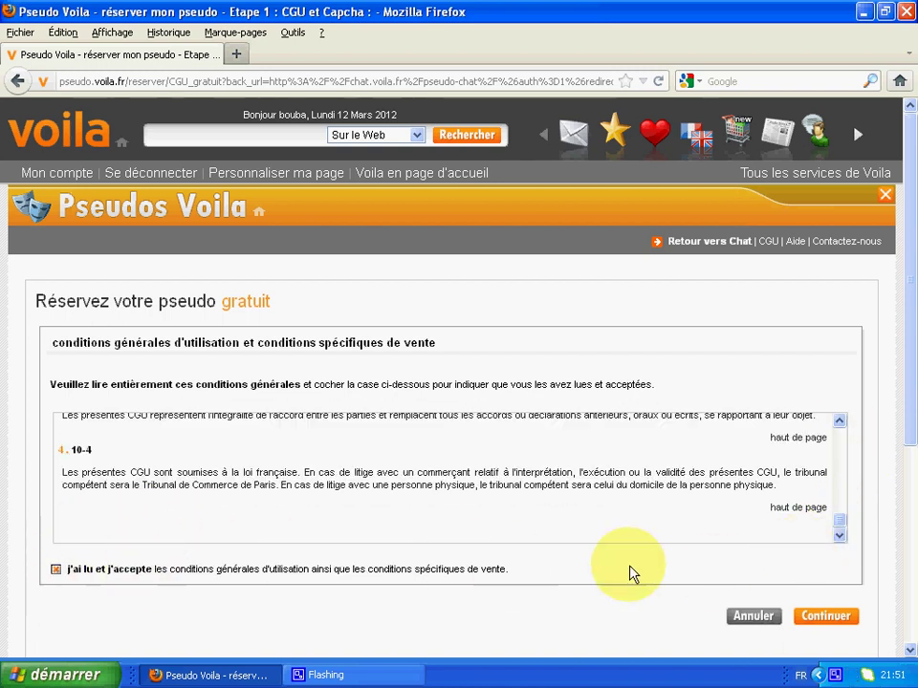
{"action": "left_click", "coordinate": [815, 618]}
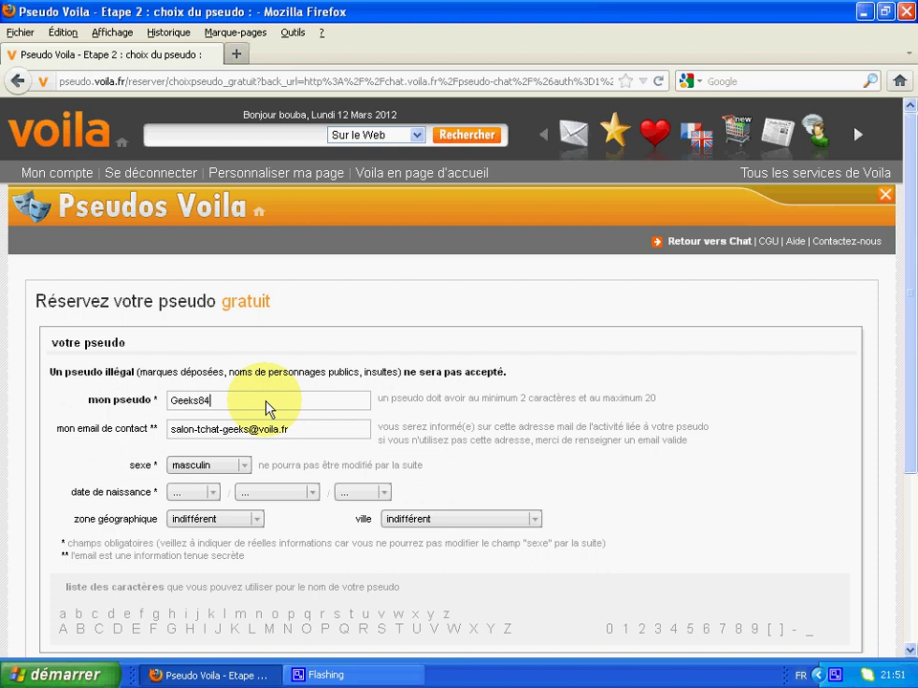
{"action": "left_click", "coordinate": [287, 428]}
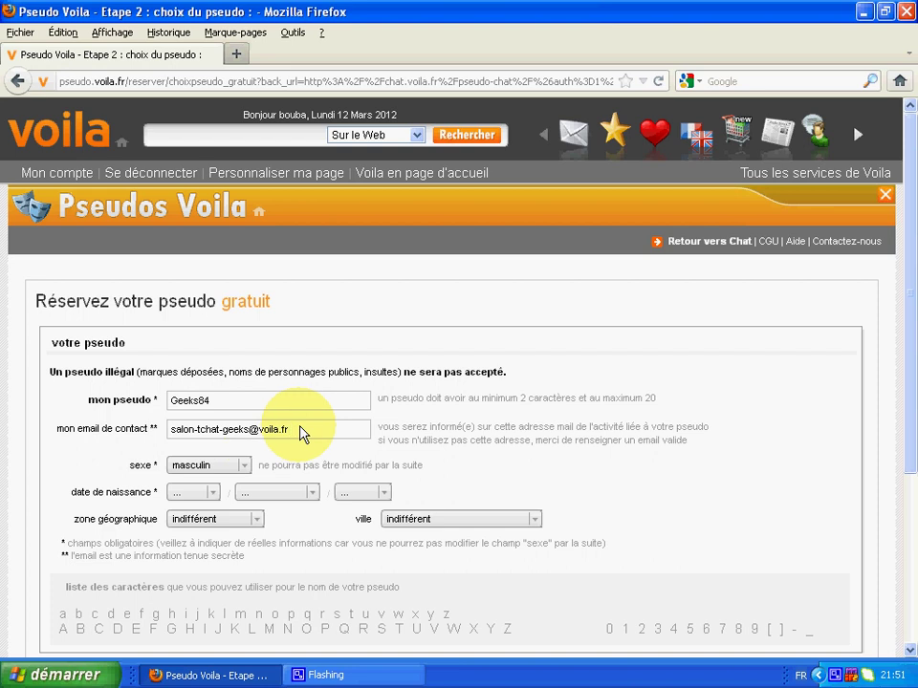
{"action": "left_click", "coordinate": [209, 496]}
{"action": "scroll", "coordinate": [199, 576], "scroll_direction": "down", "scroll_amount": 2}
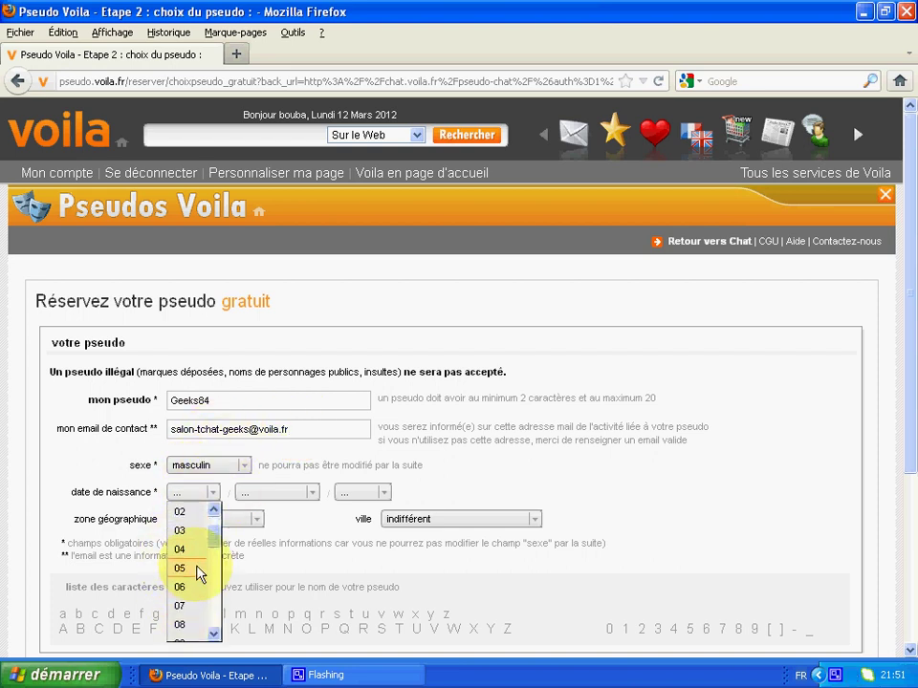
{"action": "left_click", "coordinate": [183, 587]}
{"action": "left_click", "coordinate": [271, 495]}
{"action": "left_click", "coordinate": [304, 553]}
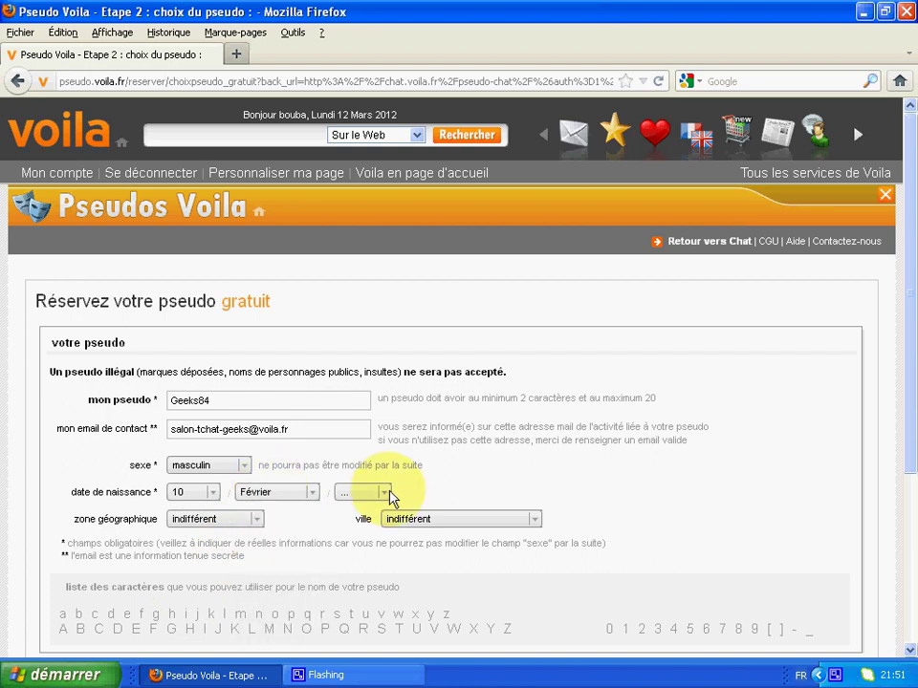
{"action": "left_click", "coordinate": [385, 493]}
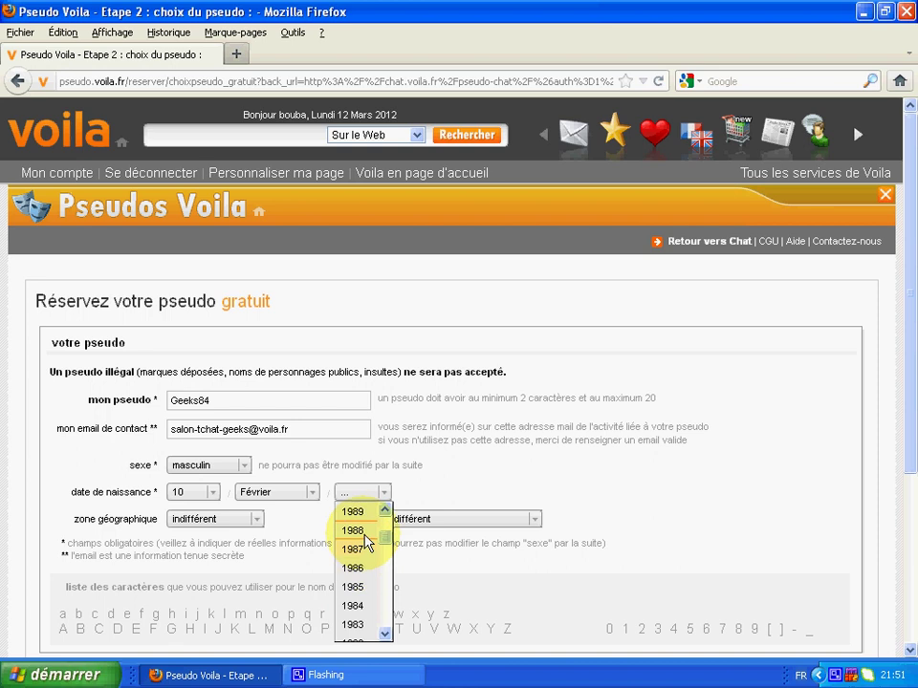
{"action": "left_click", "coordinate": [359, 532]}
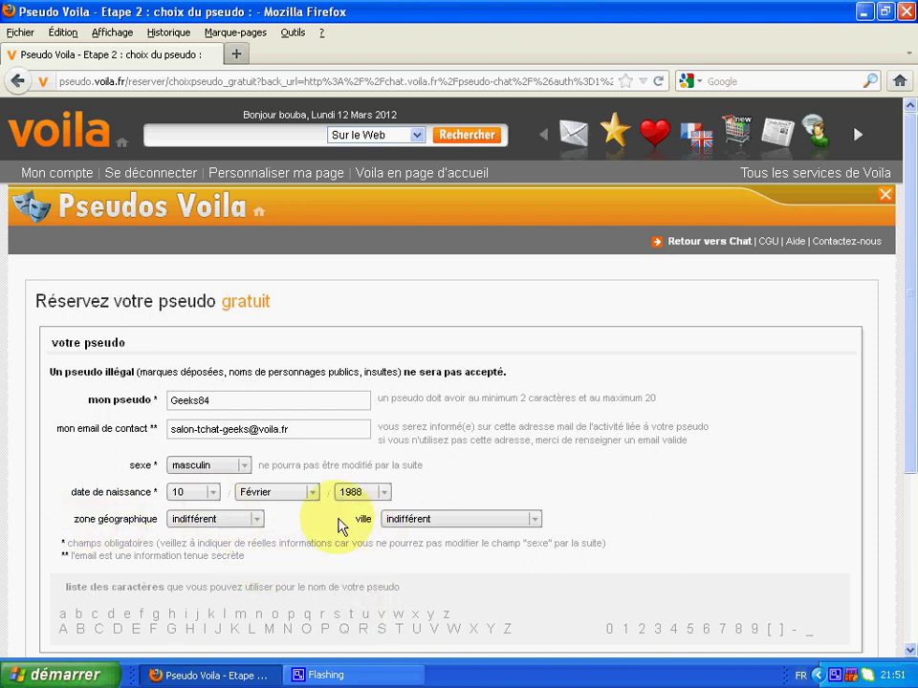
Submit the form to reserve the pseudo Geeks84
{"action": "scroll", "coordinate": [350, 507], "scroll_direction": "down", "scroll_amount": 2}
{"action": "scroll", "coordinate": [350, 507], "scroll_direction": "down", "scroll_amount": 2}
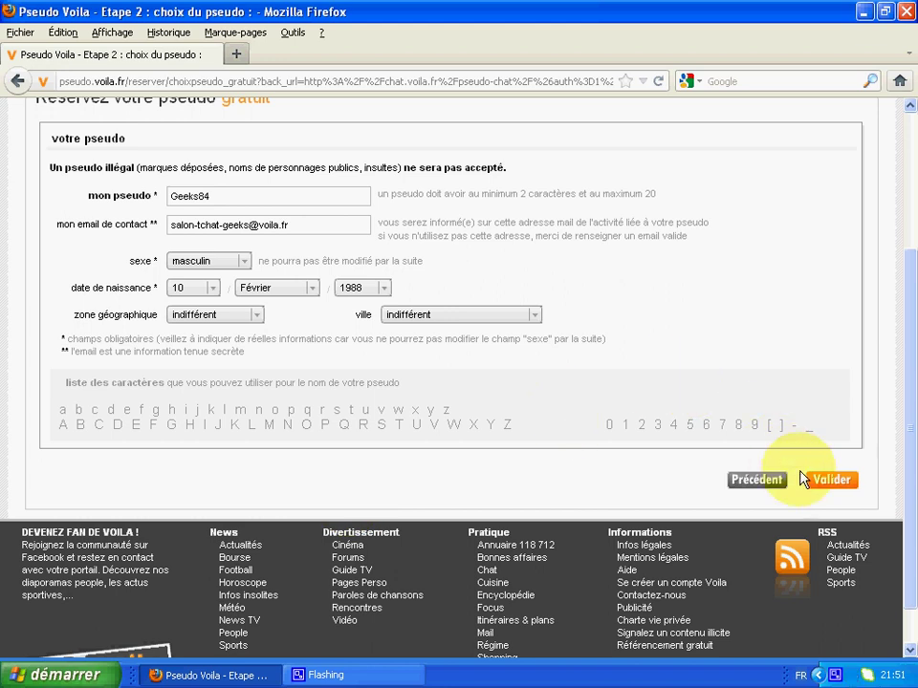
{"action": "left_click", "coordinate": [833, 483]}
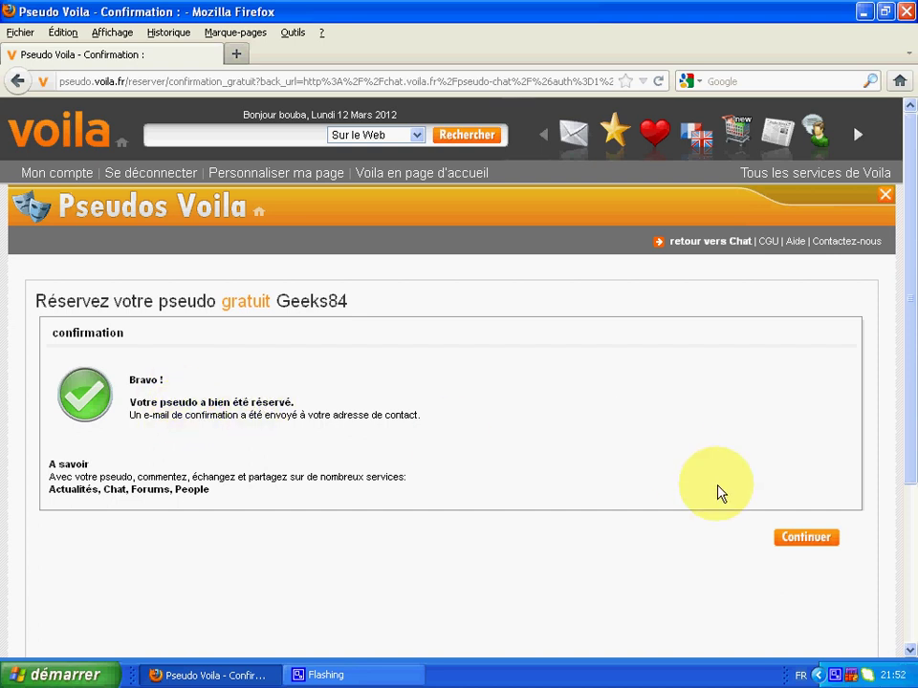
Read through and accept the chat terms of use, then close the confirmation to reach the Geeks84 welcome page
{"action": "left_click", "coordinate": [809, 540]}
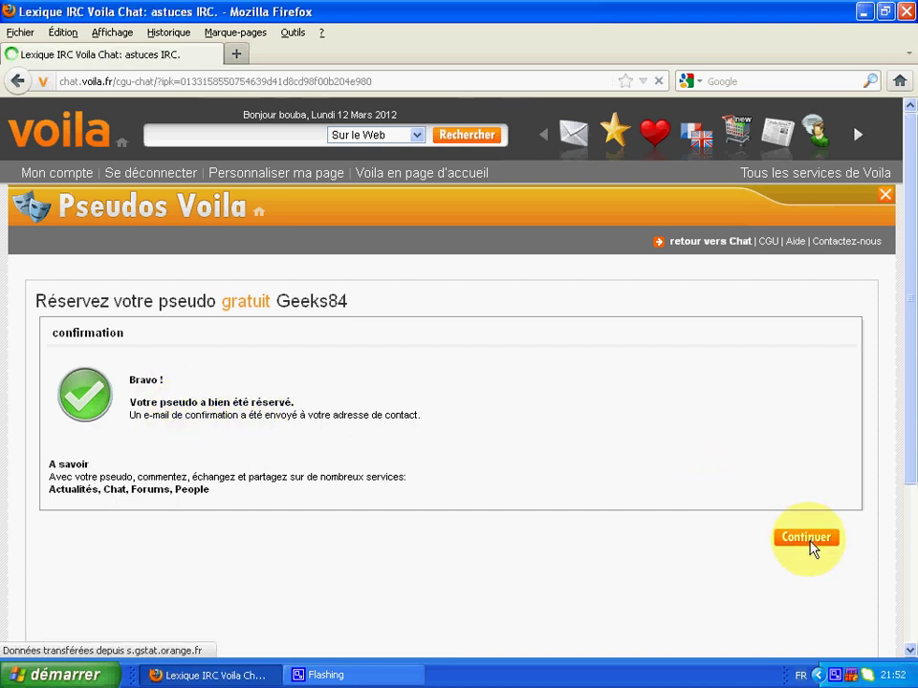
{"action": "scroll", "coordinate": [906, 450], "scroll_direction": "down", "scroll_amount": 2}
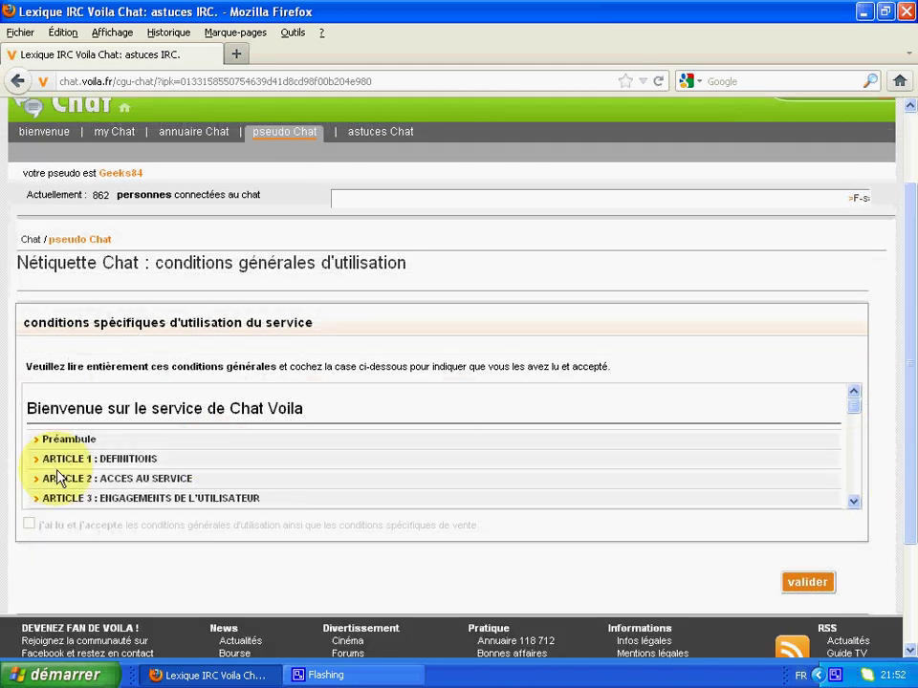
{"action": "left_click_drag", "start_coordinate": [854, 407], "coordinate": [819, 518]}
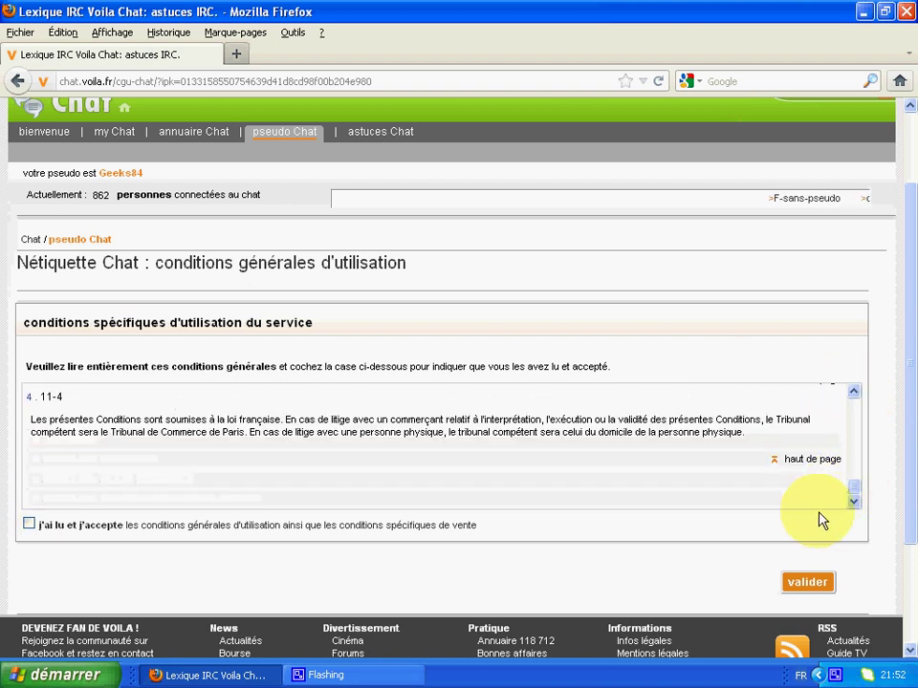
{"action": "left_click", "coordinate": [29, 525]}
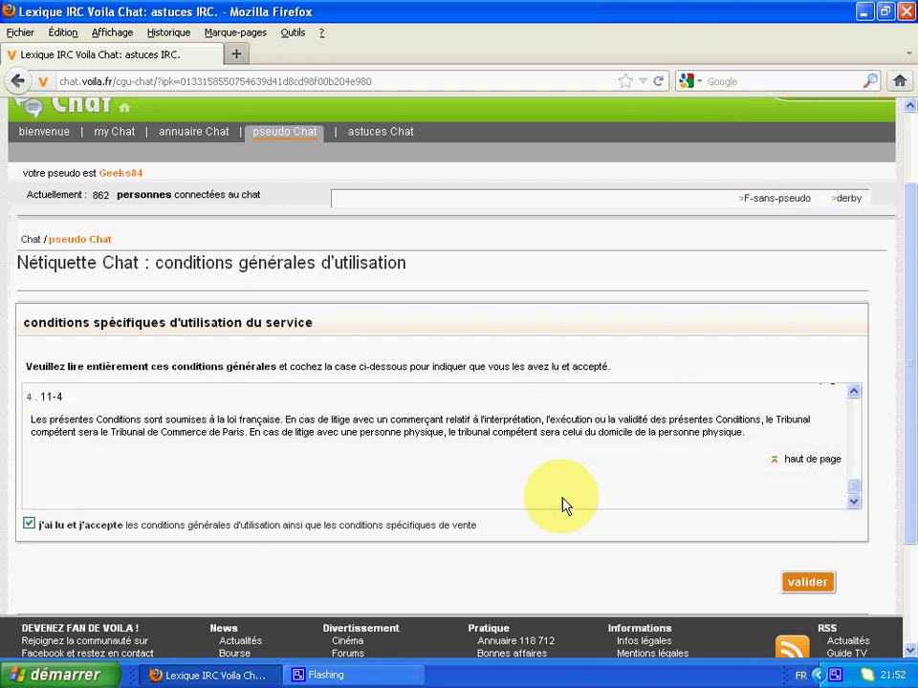
{"action": "left_click", "coordinate": [798, 582]}
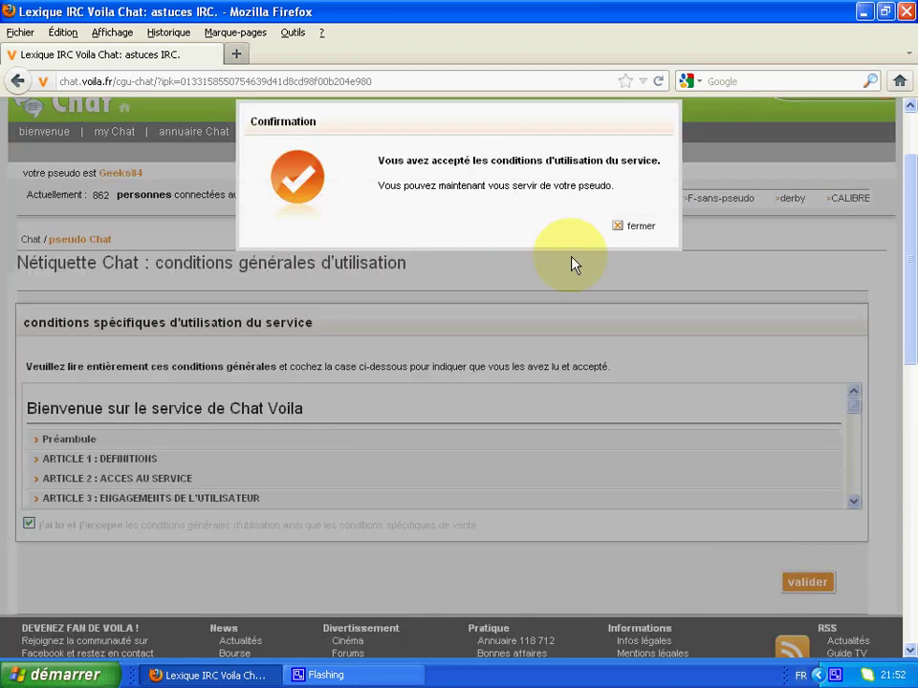
{"action": "left_click_drag", "start_coordinate": [394, 160], "coordinate": [614, 188]}
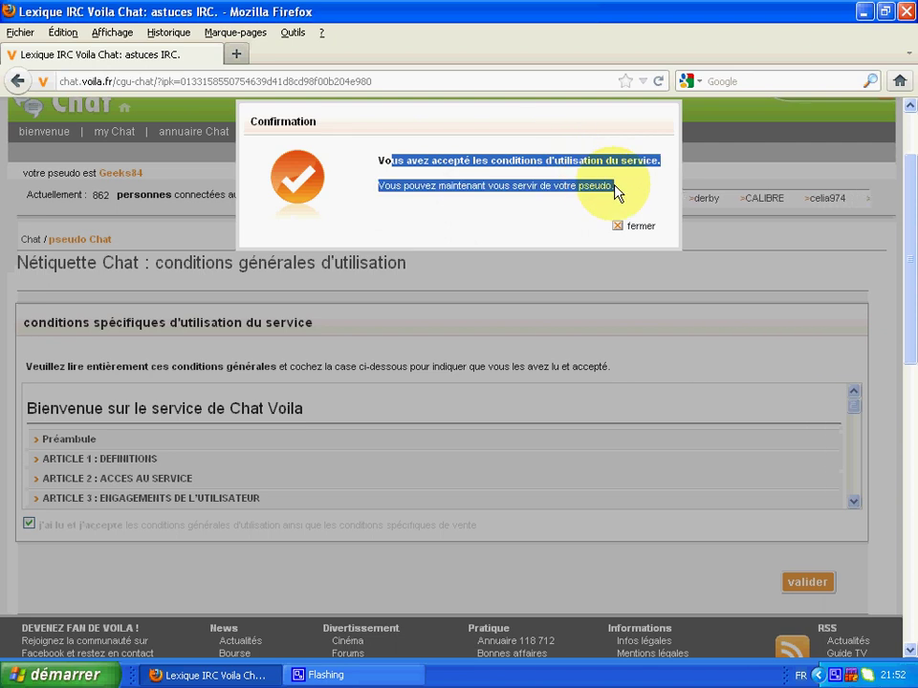
{"action": "left_click", "coordinate": [619, 226]}
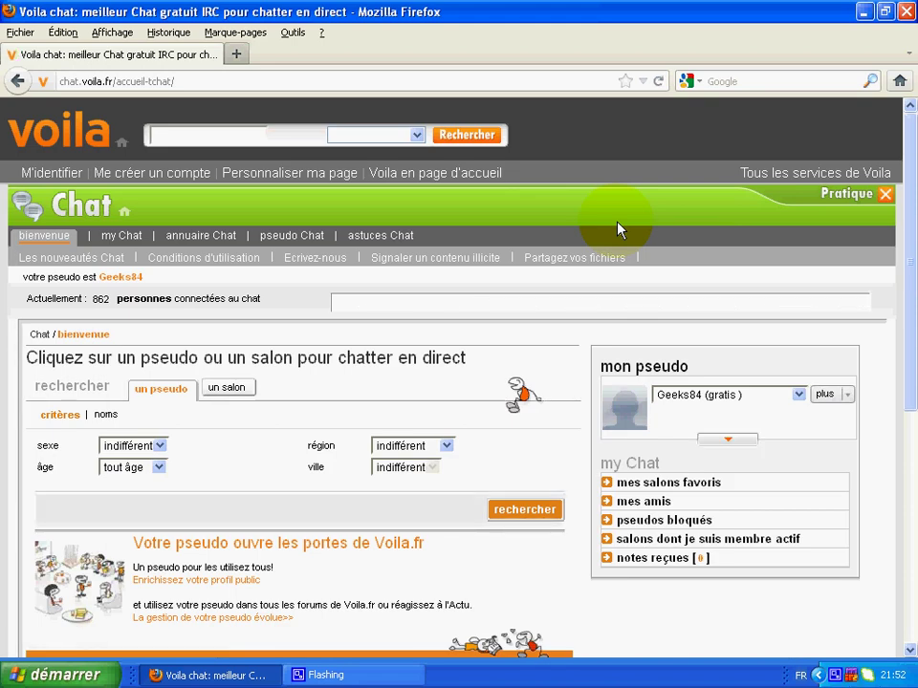
Check the pseudo list and keep Geeks84 as the active pseudo
{"action": "left_click", "coordinate": [667, 397]}
{"action": "left_click", "coordinate": [668, 397]}
{"action": "left_click", "coordinate": [667, 397]}
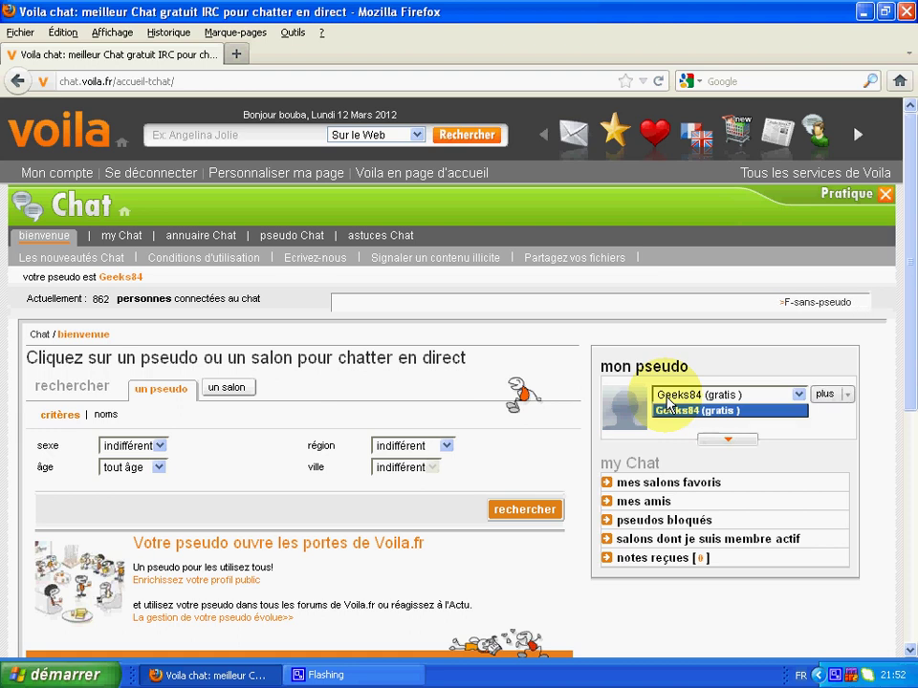
{"action": "left_click", "coordinate": [231, 396]}
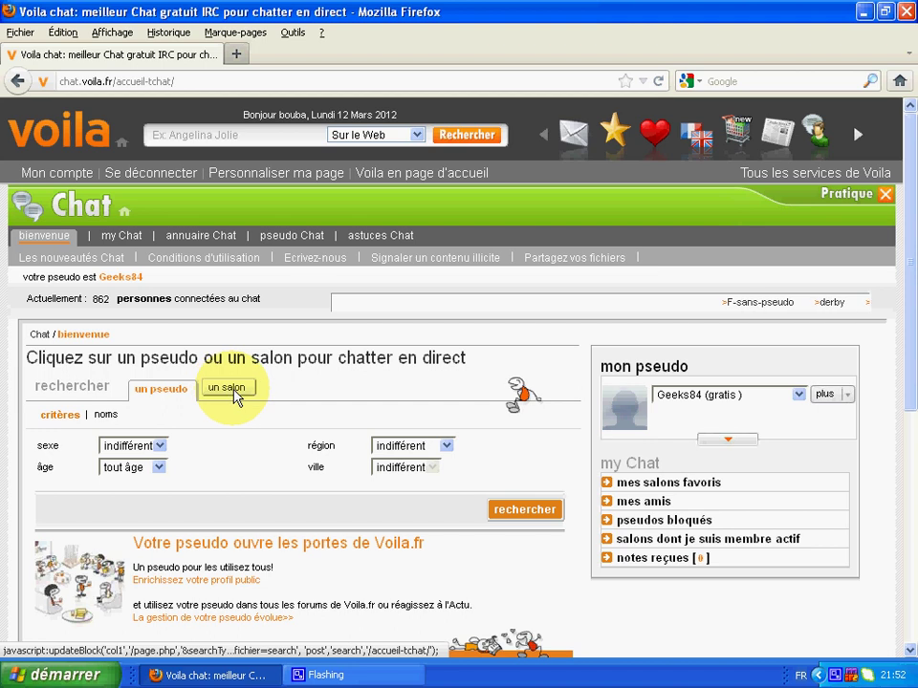
Search rooms by name for 'geeks' and open the Geeks room's details page
{"action": "left_click", "coordinate": [236, 397]}
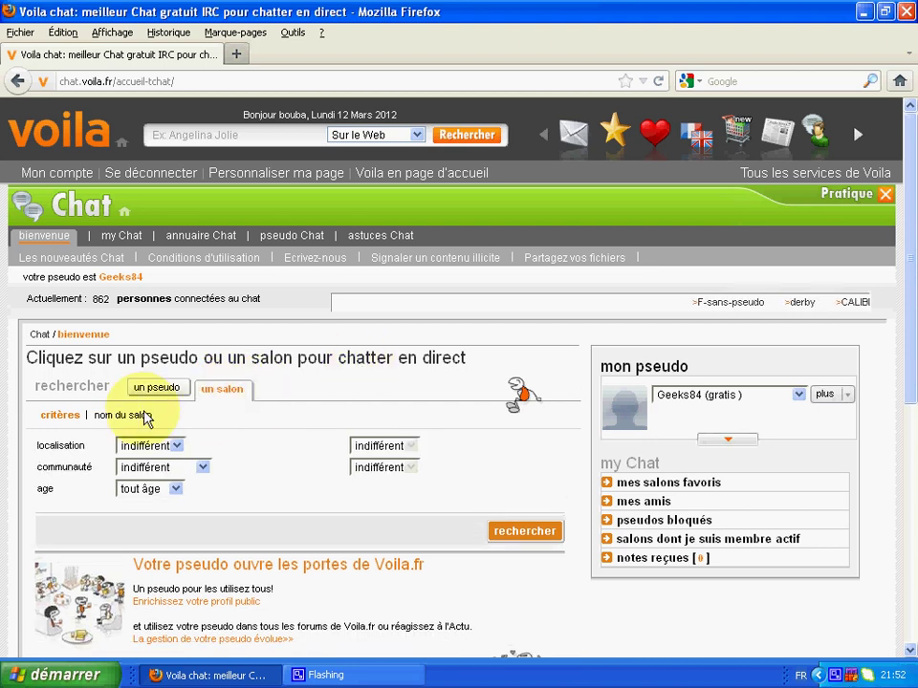
{"action": "left_click", "coordinate": [148, 416]}
{"action": "left_click", "coordinate": [189, 461]}
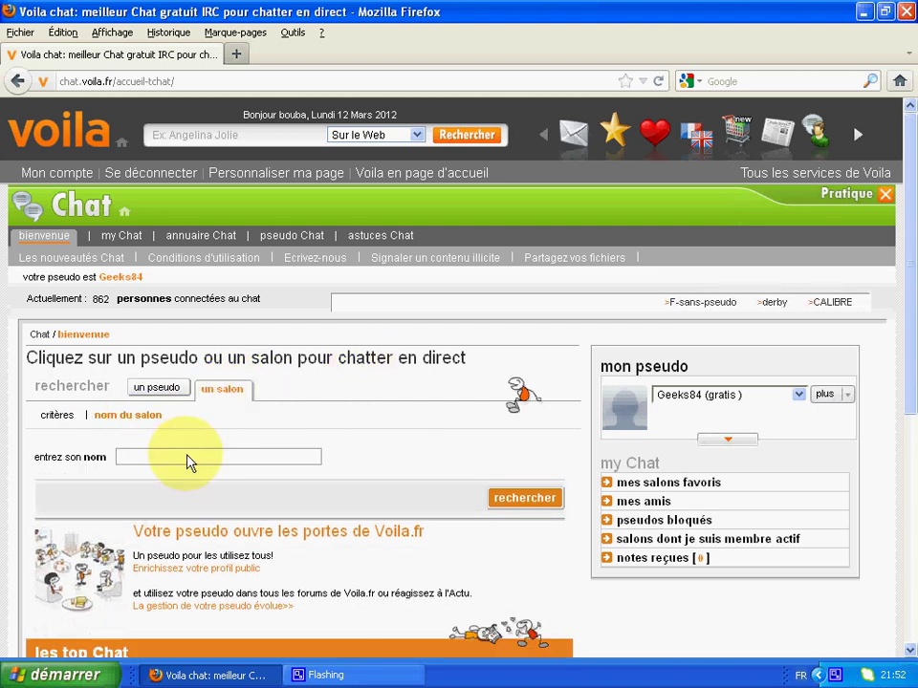
{"action": "type", "text": "geeks"}
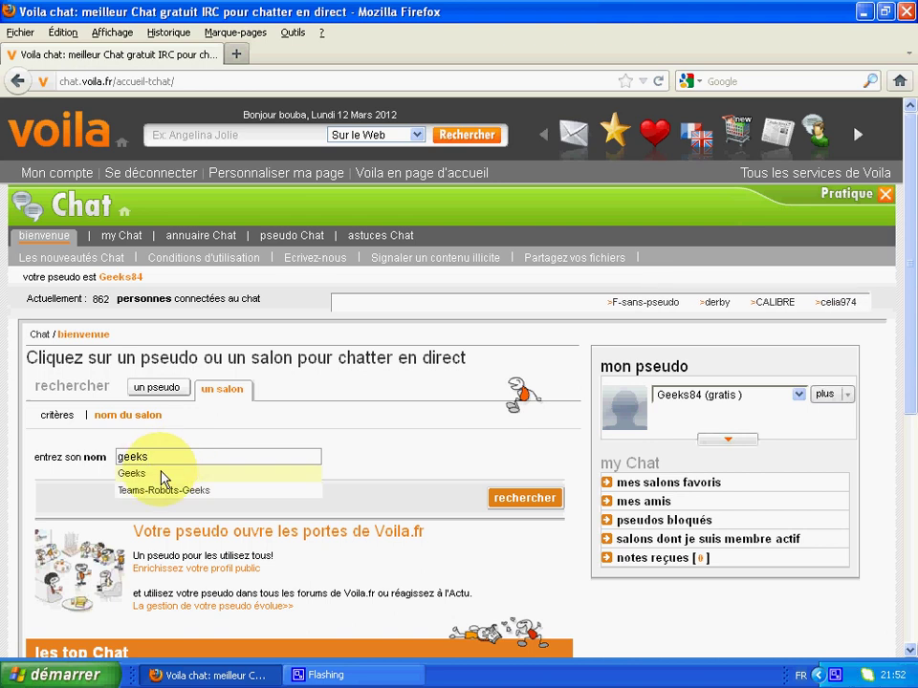
{"action": "left_click", "coordinate": [162, 478]}
{"action": "scroll", "coordinate": [321, 407], "scroll_direction": "down", "scroll_amount": 4}
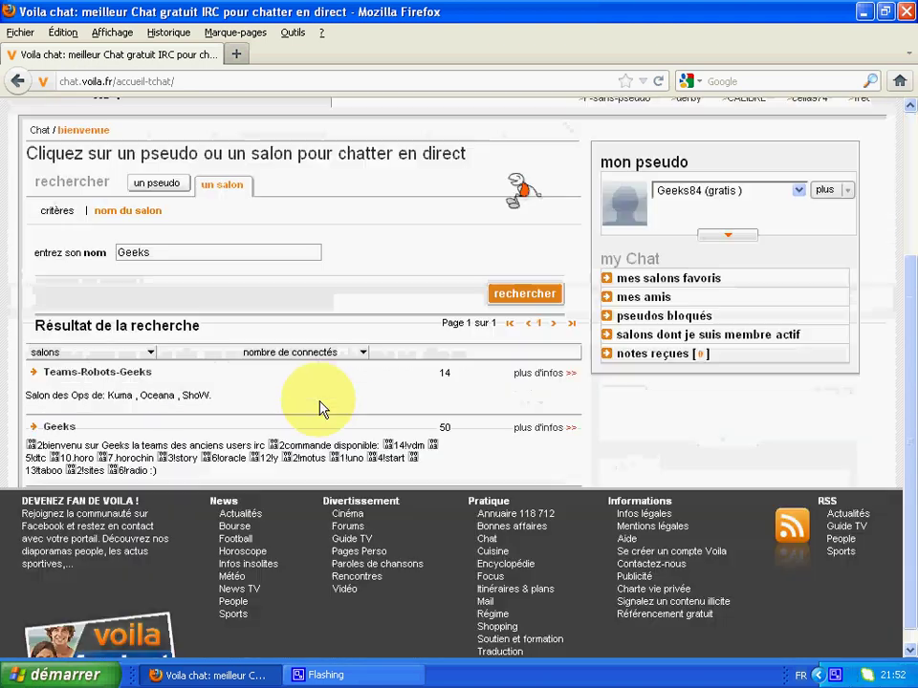
{"action": "left_click", "coordinate": [521, 430]}
{"action": "scroll", "coordinate": [354, 350], "scroll_direction": "down", "scroll_amount": 10}
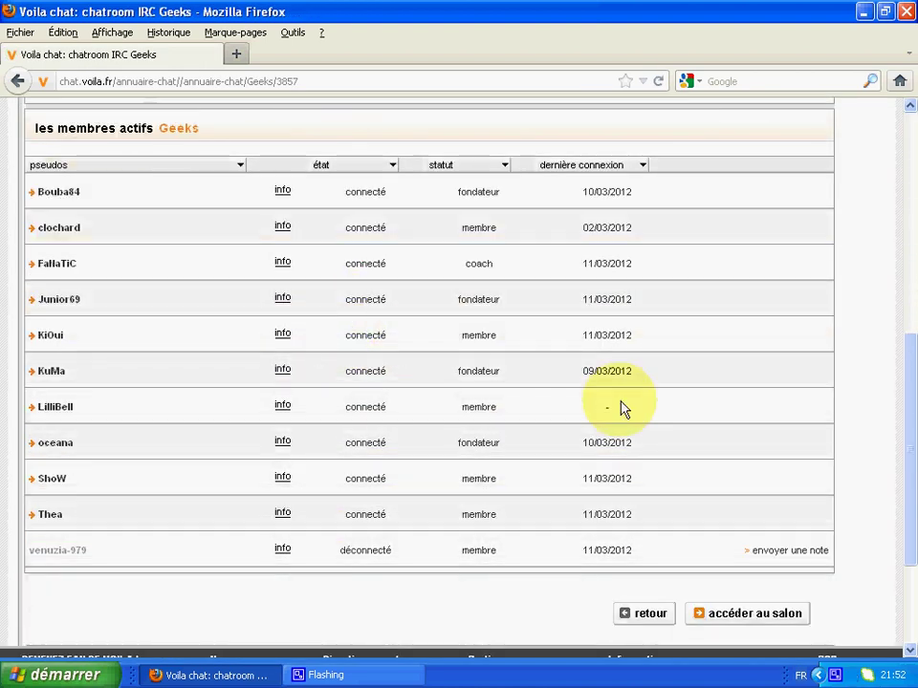
Enter the #Geeks room and post the message 'teste-tuto'
{"action": "left_click", "coordinate": [737, 615]}
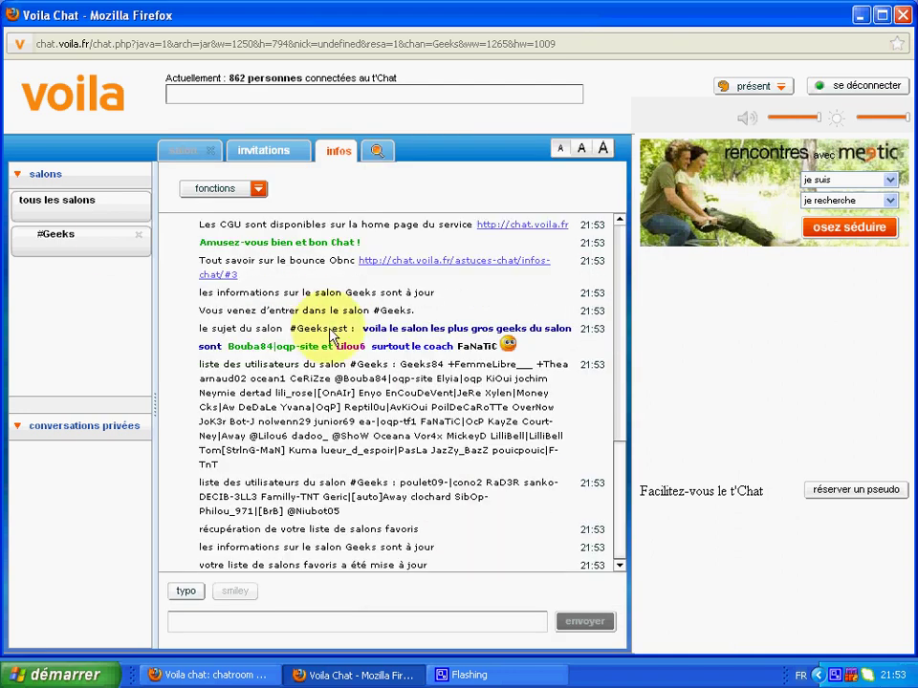
{"action": "left_click", "coordinate": [111, 247]}
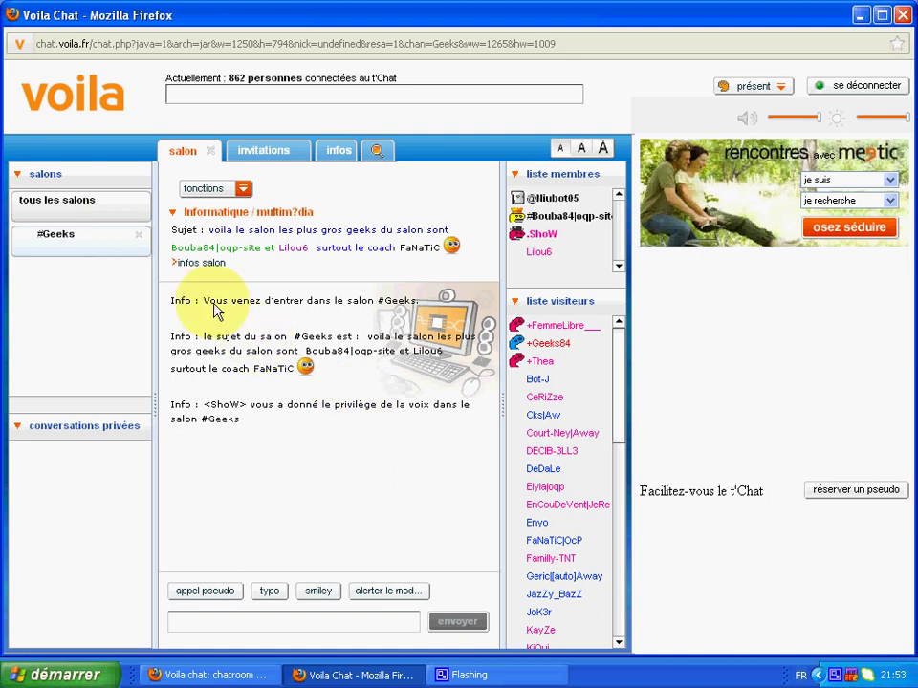
{"action": "left_click", "coordinate": [253, 619]}
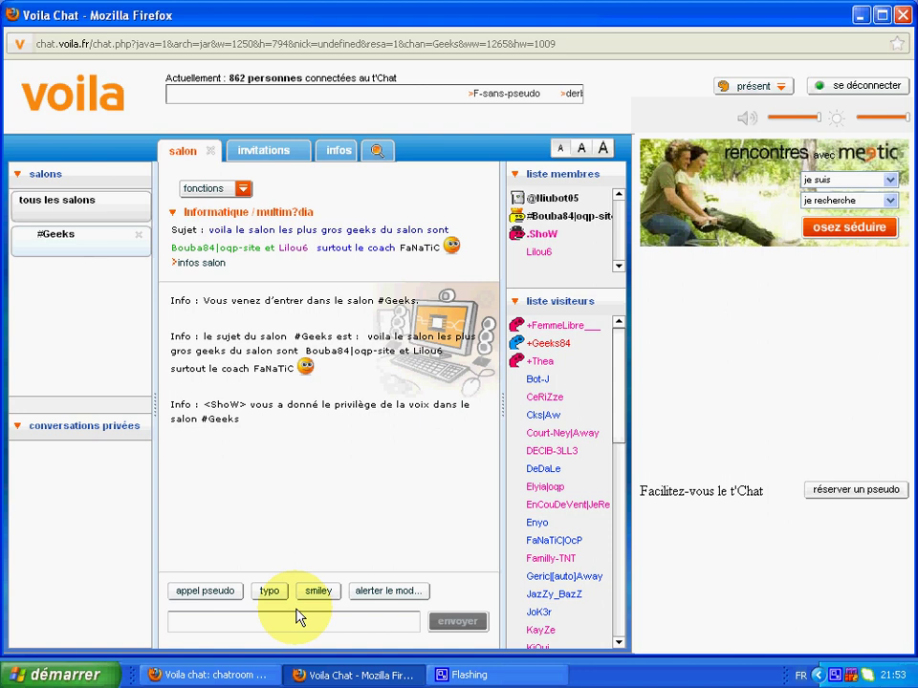
{"action": "type", "text": "teste"}
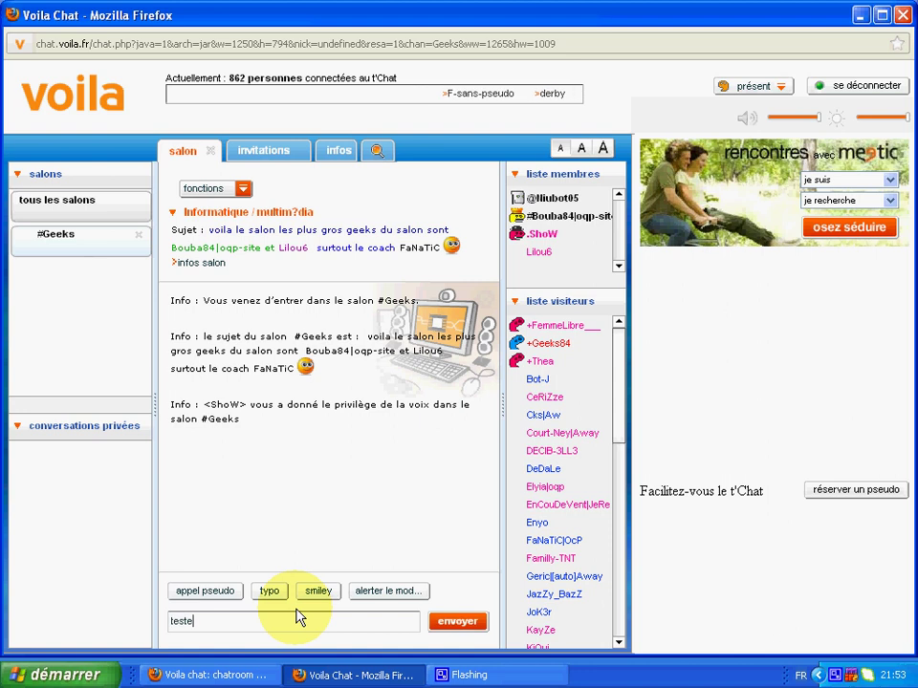
{"action": "type", "text": "-tu"}
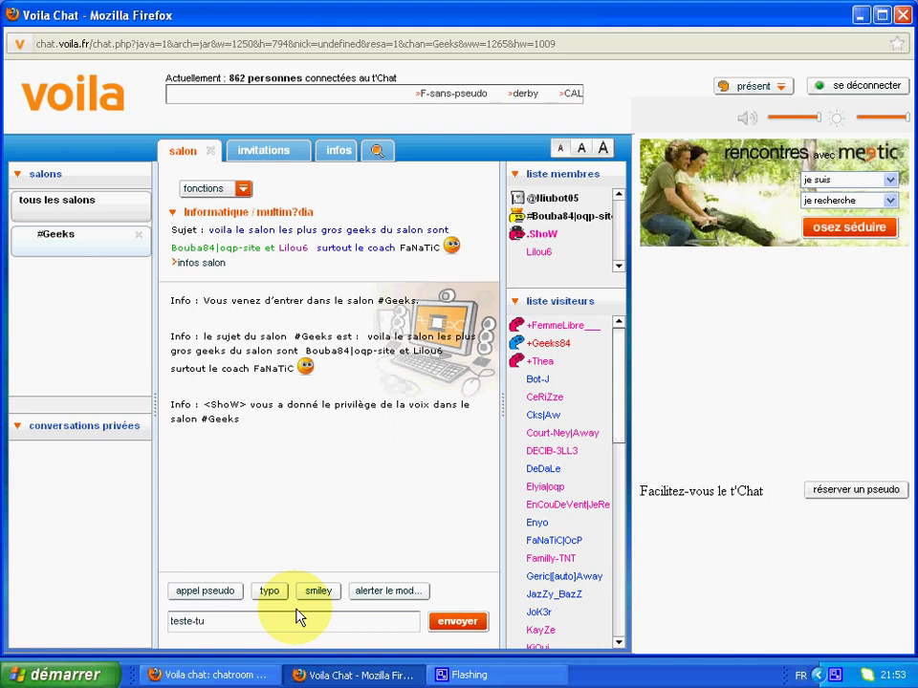
{"action": "type", "text": "to"}
{"action": "key", "text": "Return"}
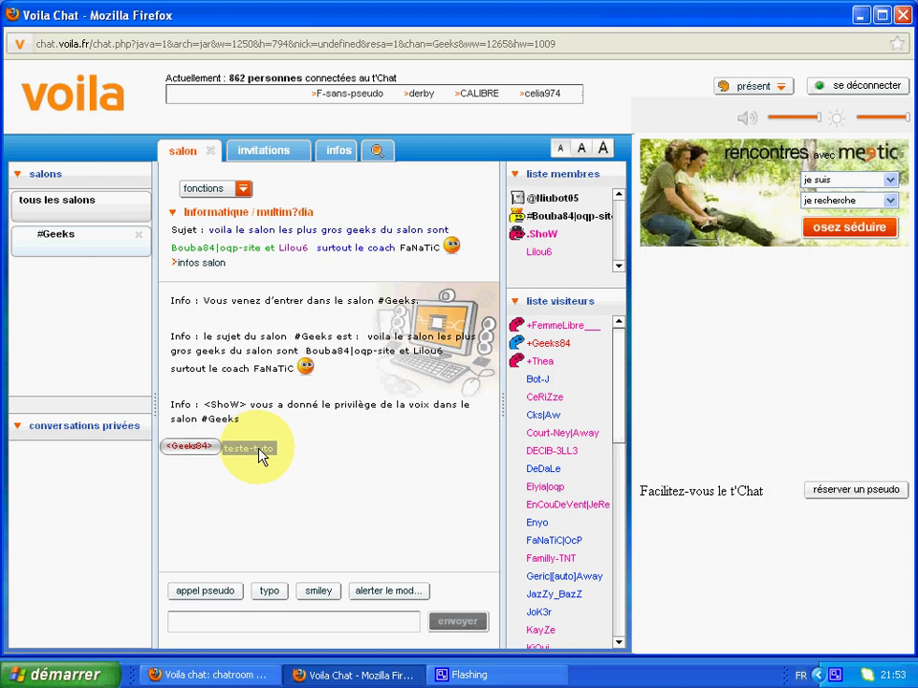
Save a bold, light-green text style on a black highlight in the typo preferences
{"action": "left_click", "coordinate": [266, 590]}
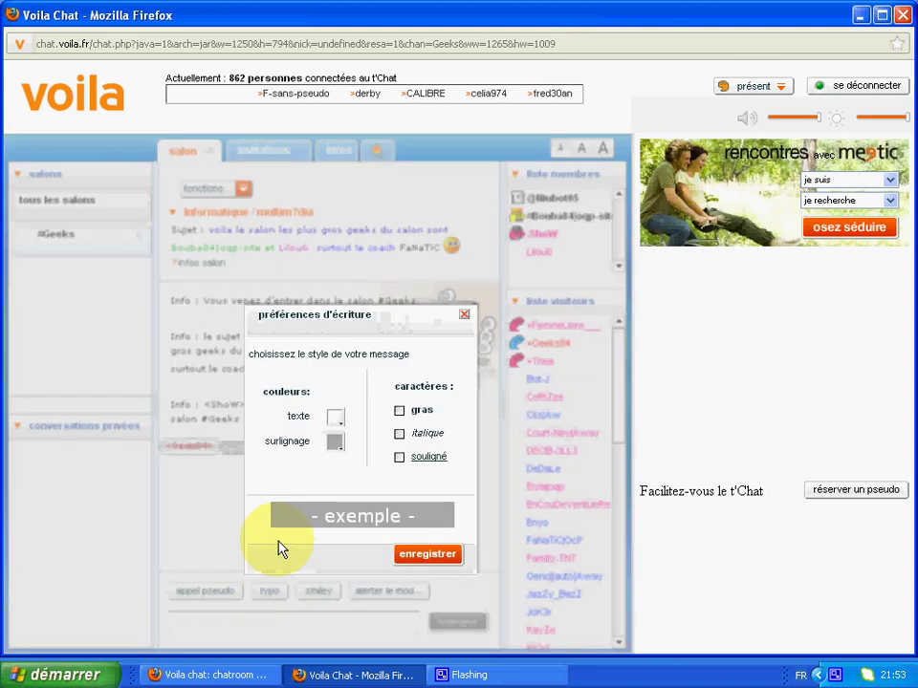
{"action": "left_click", "coordinate": [335, 445]}
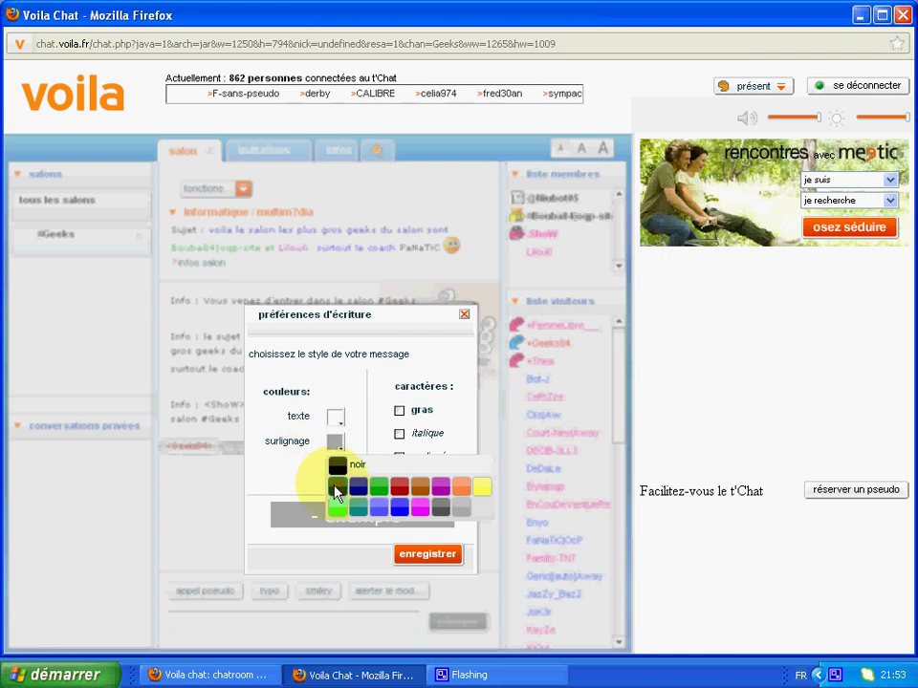
{"action": "left_click", "coordinate": [337, 487]}
{"action": "left_click", "coordinate": [334, 418]}
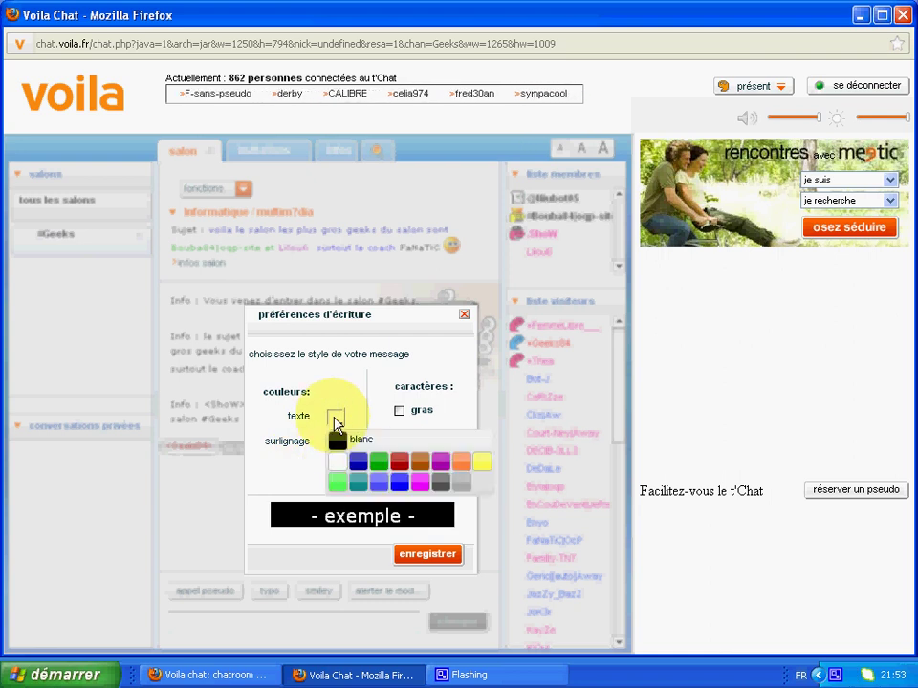
{"action": "left_click", "coordinate": [337, 482]}
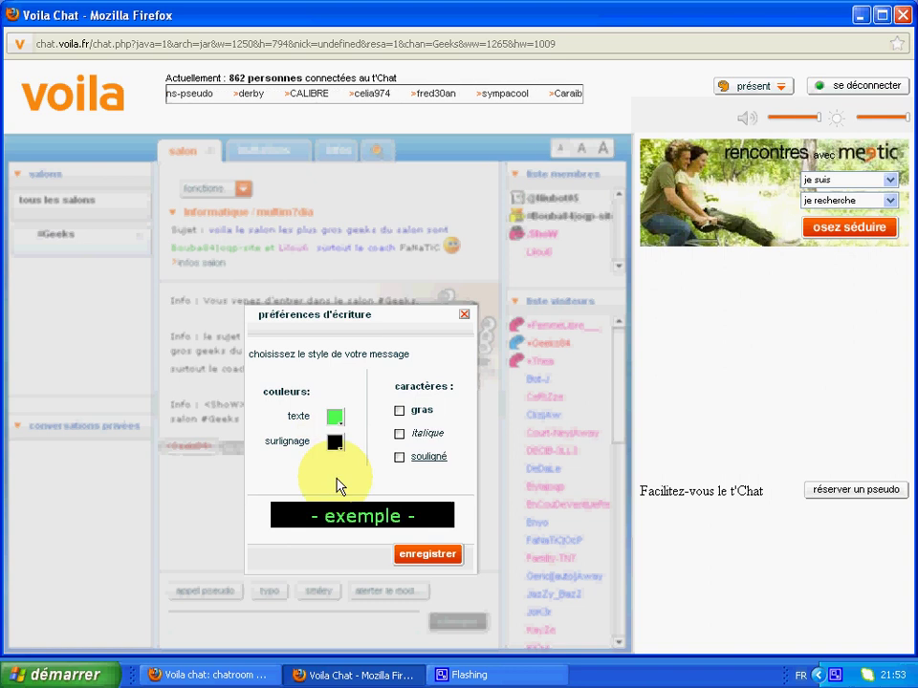
{"action": "left_click", "coordinate": [400, 411]}
{"action": "left_click", "coordinate": [411, 553]}
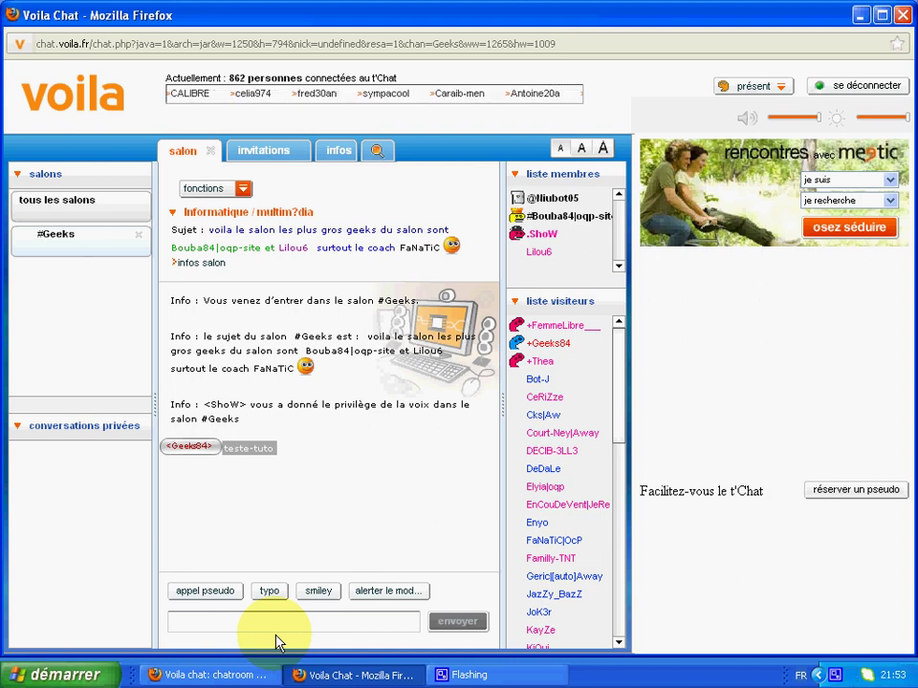
Send 'teste-tuto2' to the #Geeks room with the new green-on-black style
{"action": "type", "text": "tes"}
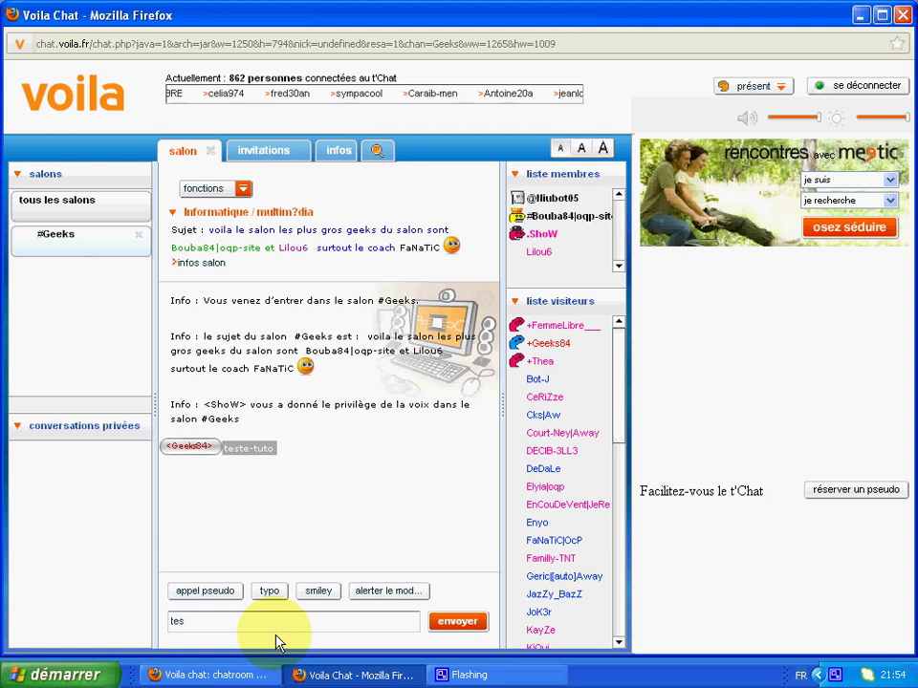
{"action": "type", "text": "te"}
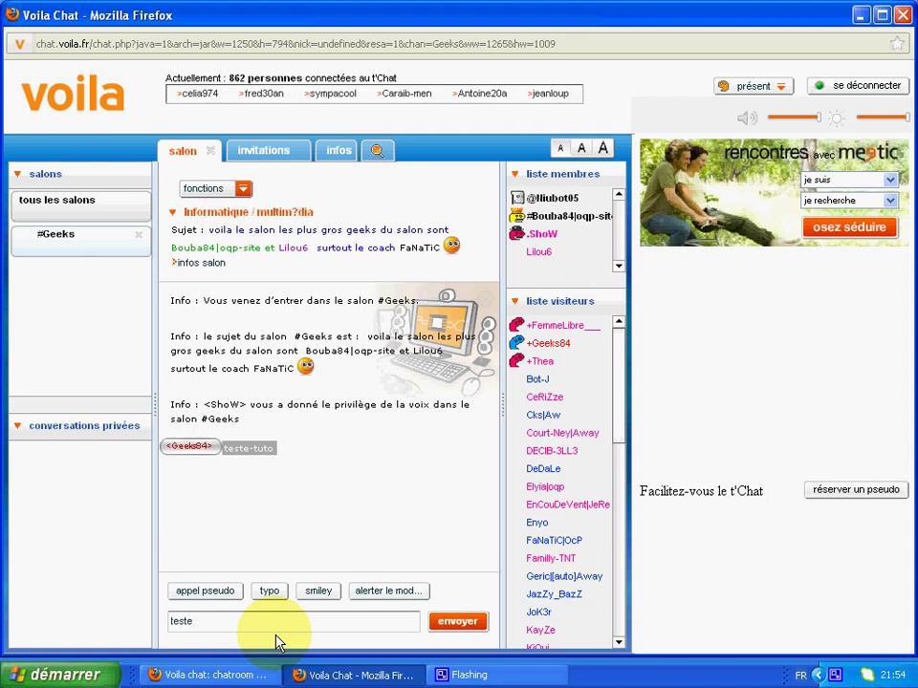
{"action": "type", "text": "-tut"}
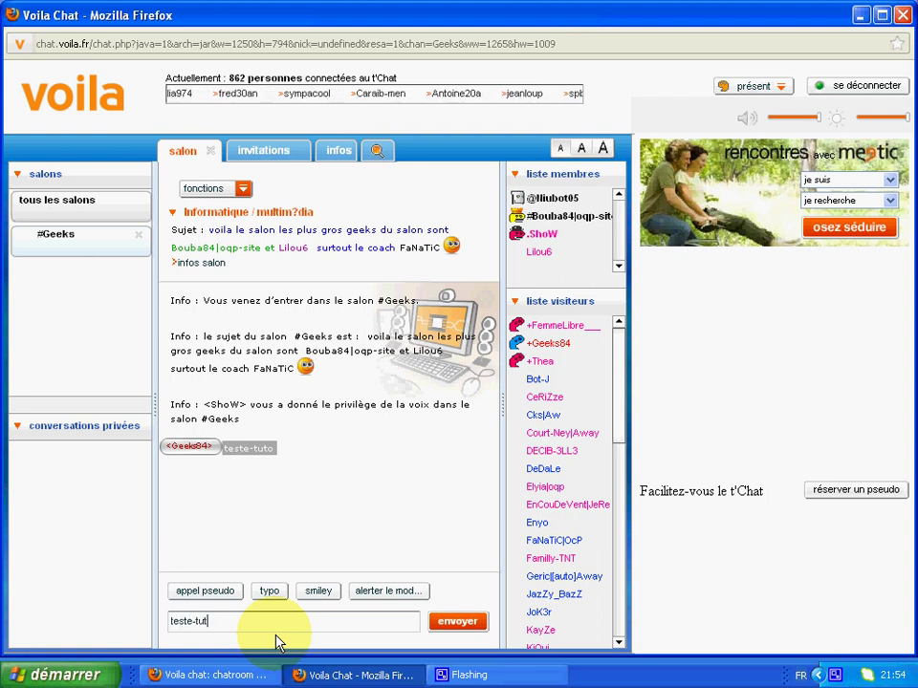
{"action": "type", "text": "o2"}
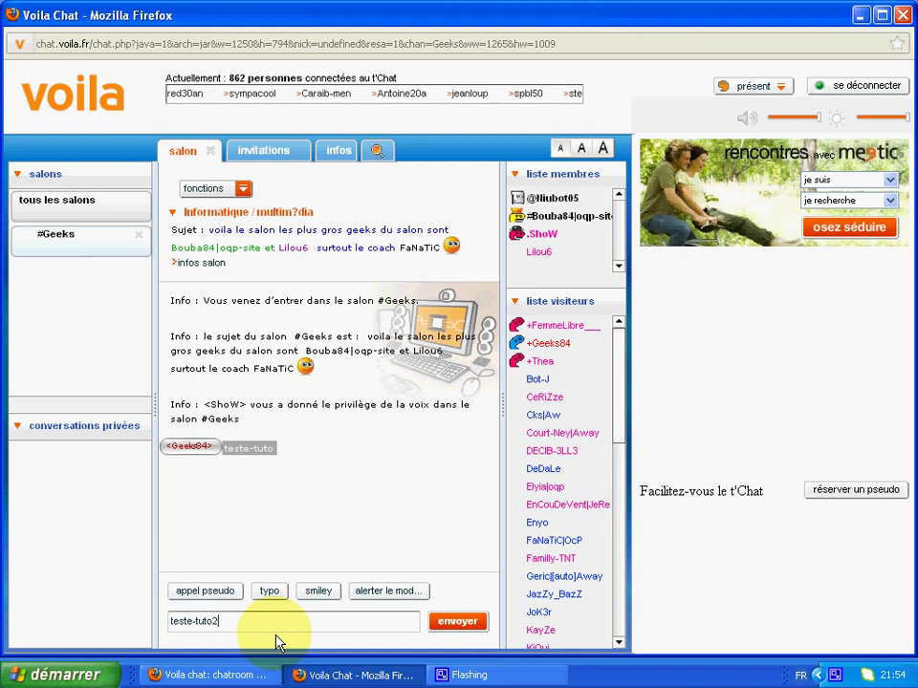
{"action": "left_click", "coordinate": [458, 623]}
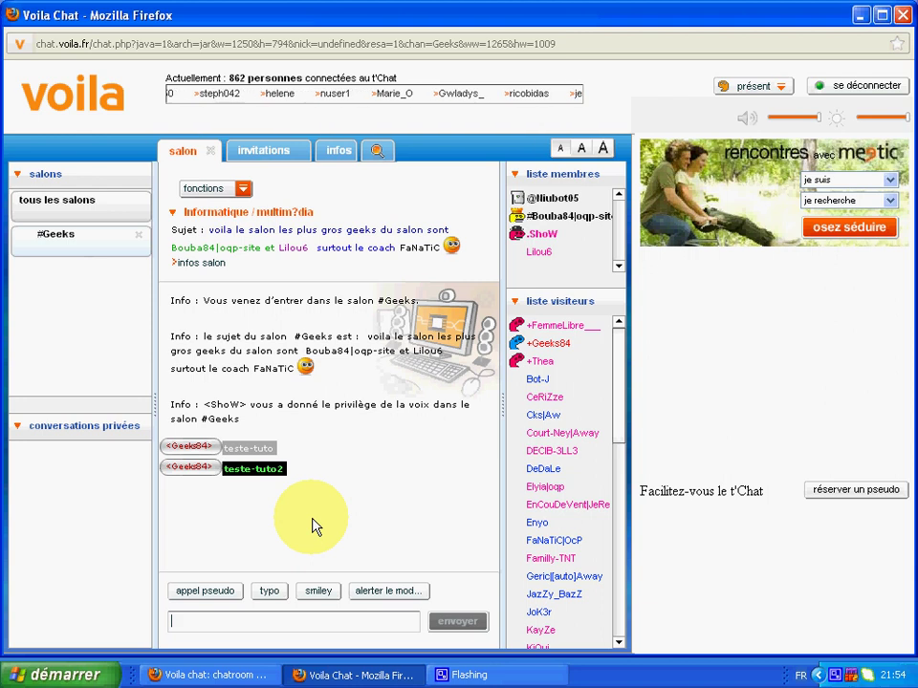
{"action": "right_click", "coordinate": [838, 679]}
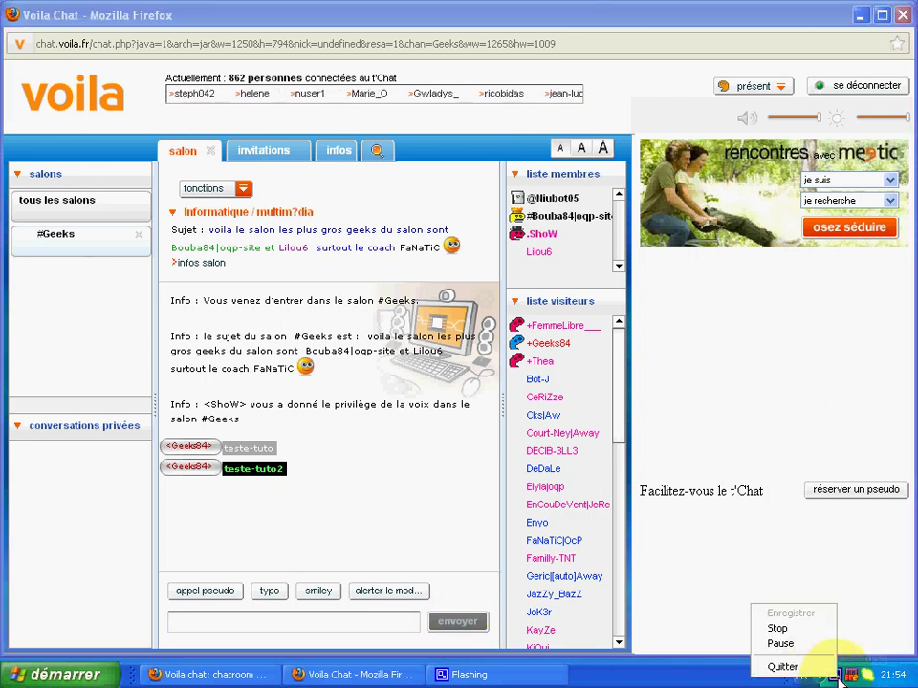